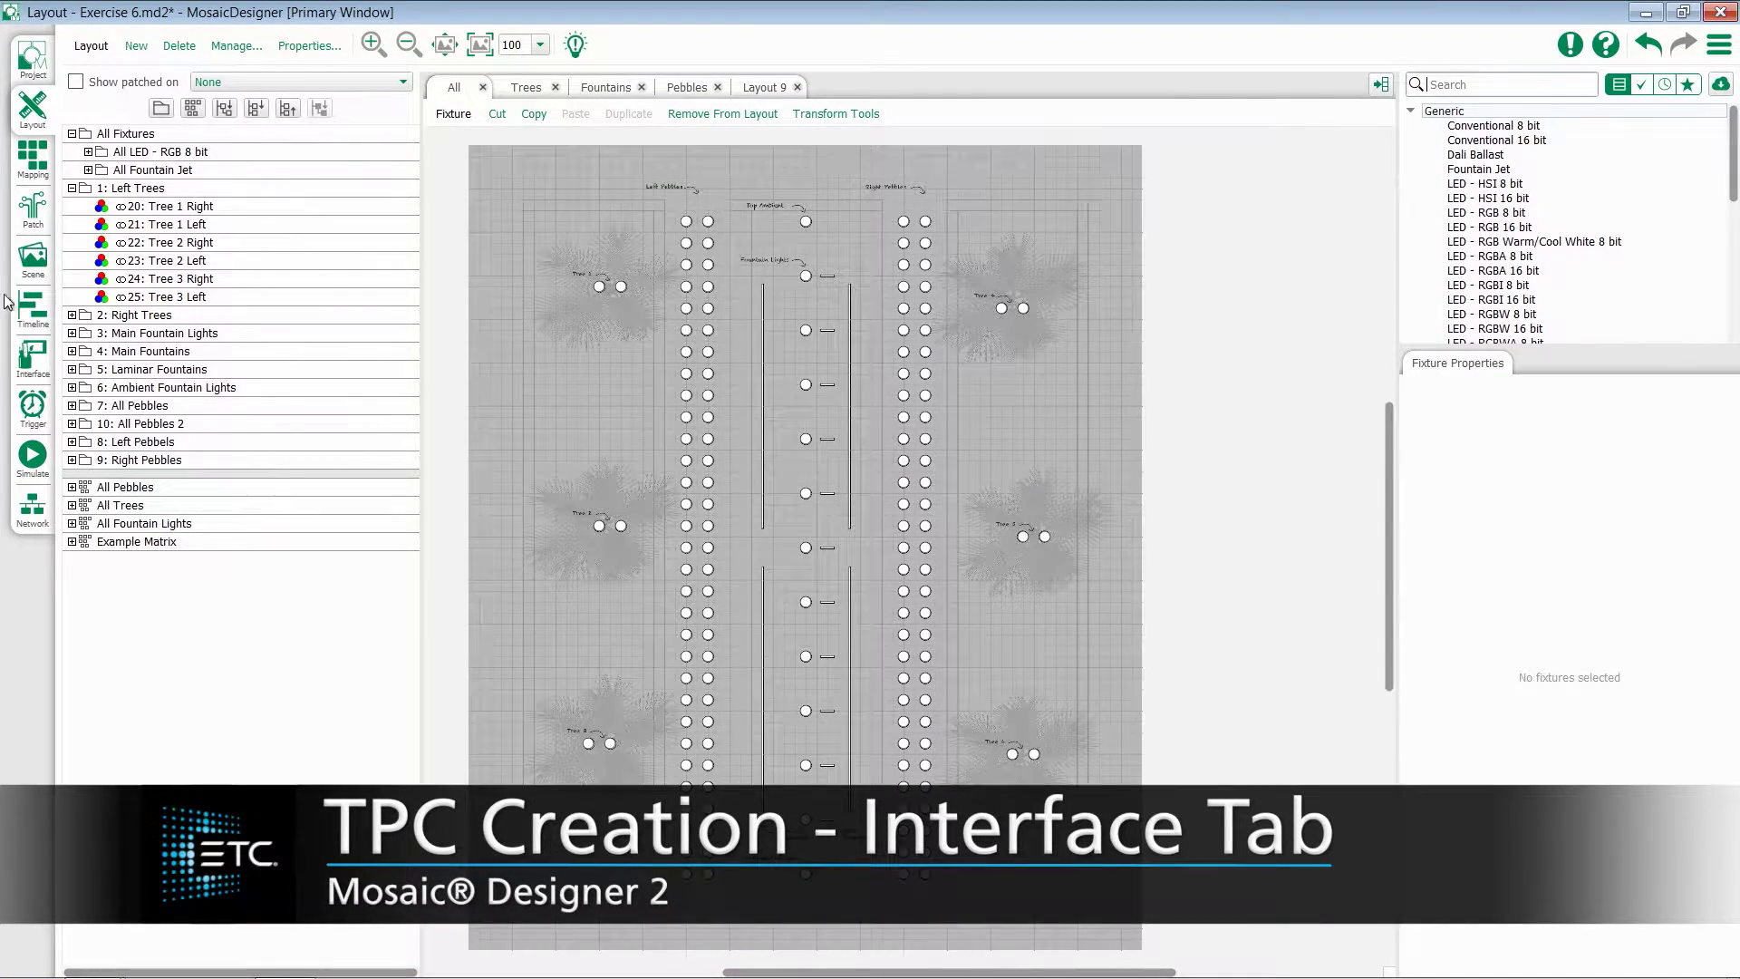
Switch to the Interface workspace for Exercise 6.md2
left_click(33, 372)
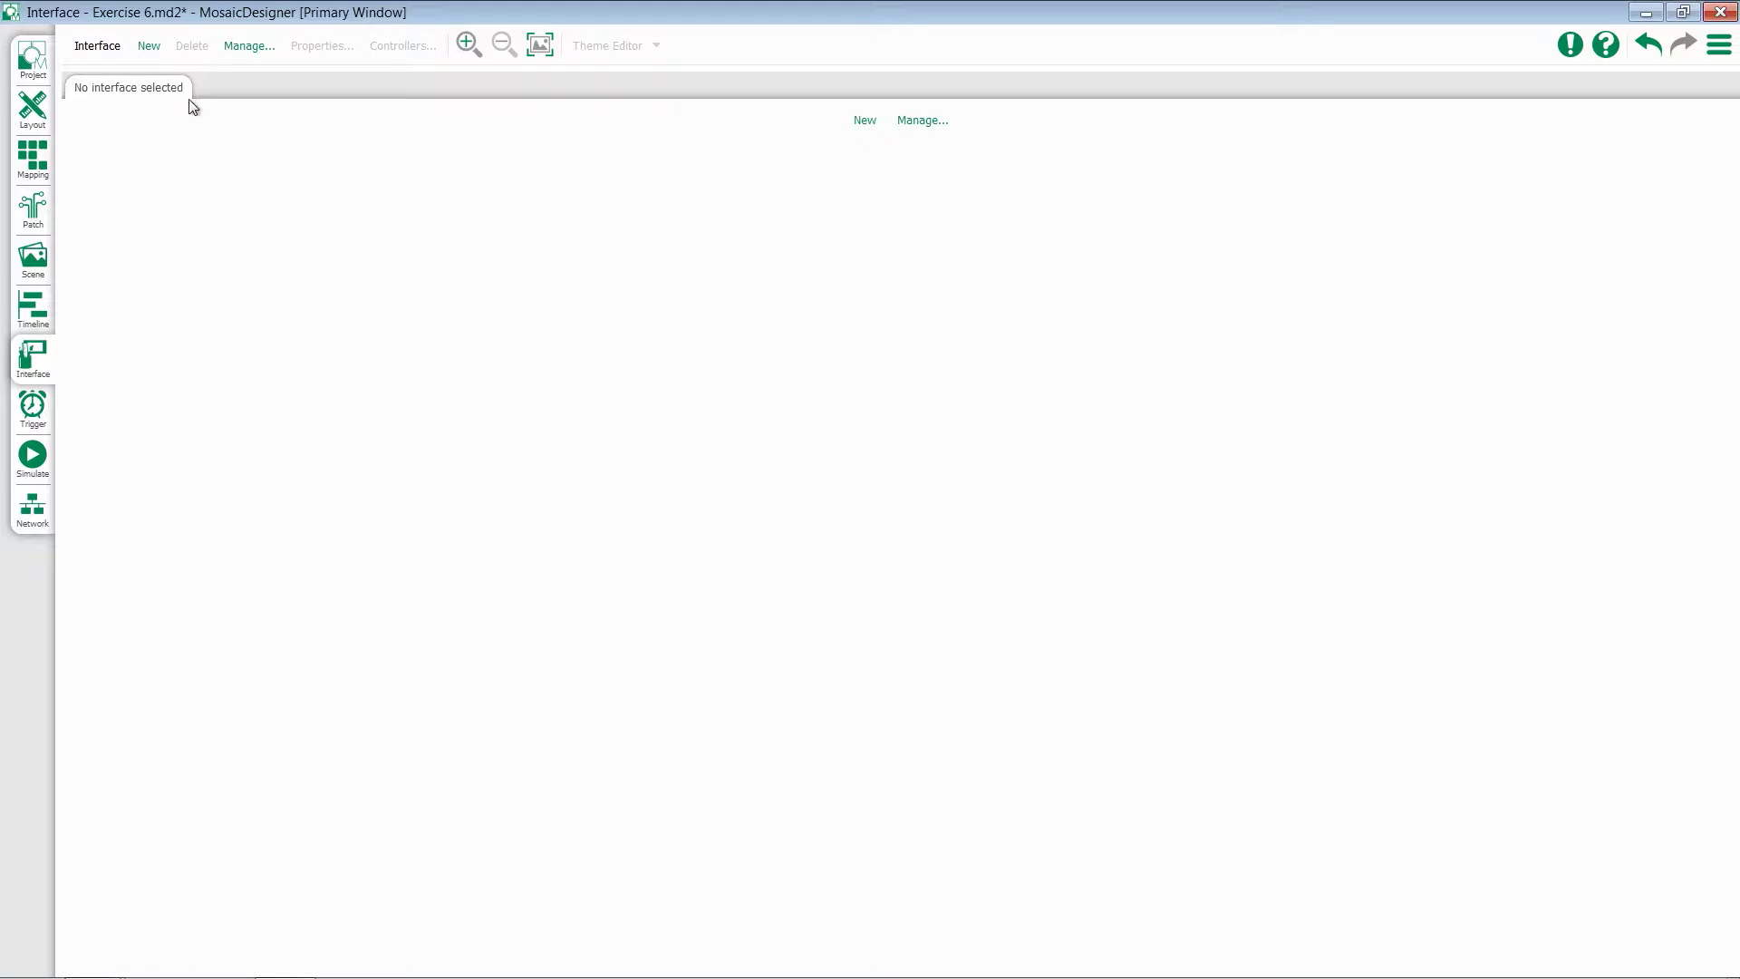
Start a new interface named Main in Landscape orientation using the Aurora theme
left_click(150, 49)
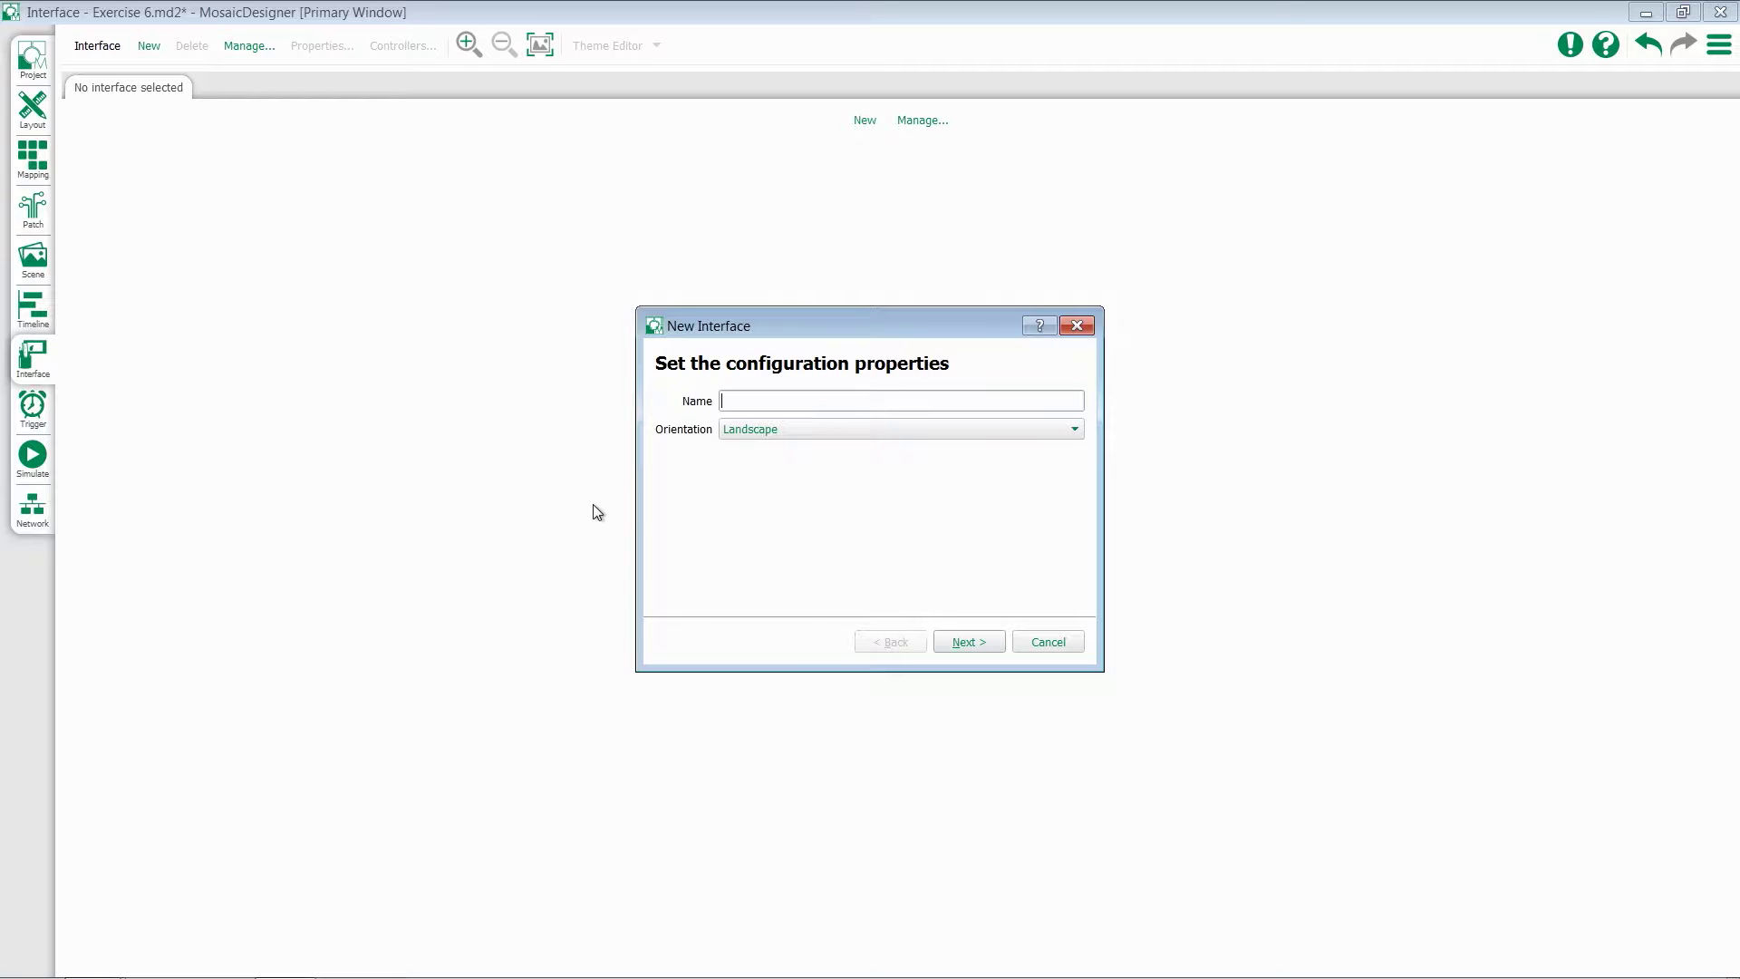
type("Main")
left_click(789, 432)
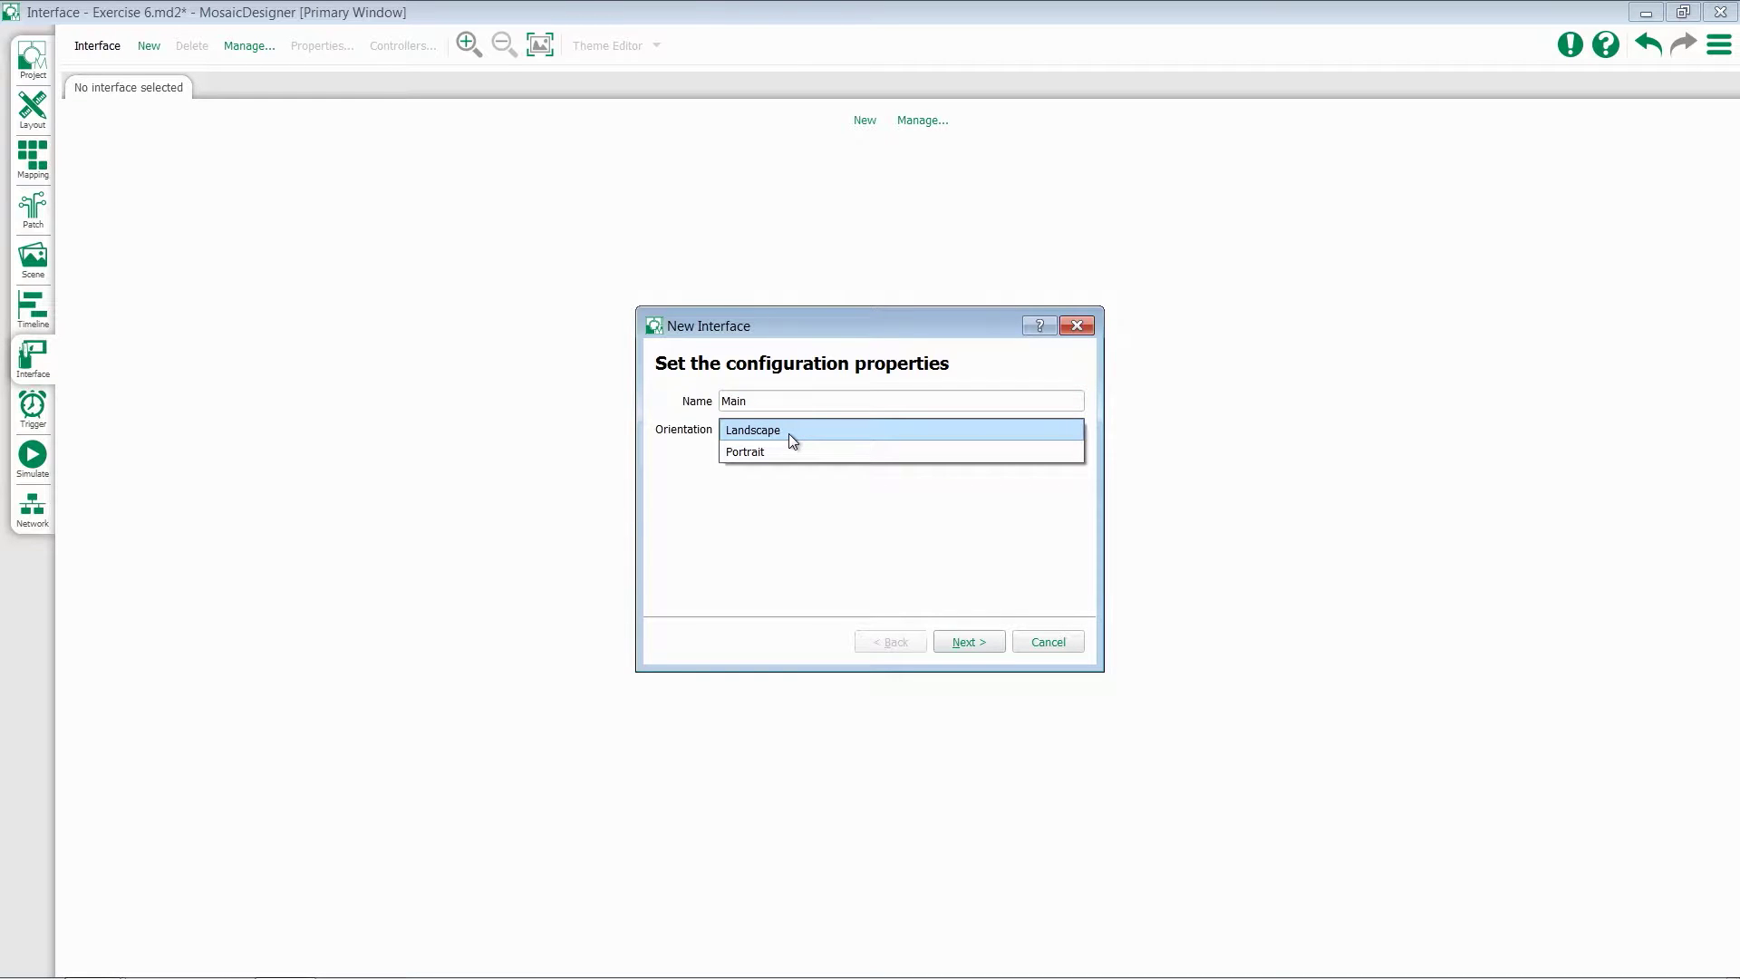
left_click(907, 609)
left_click(986, 647)
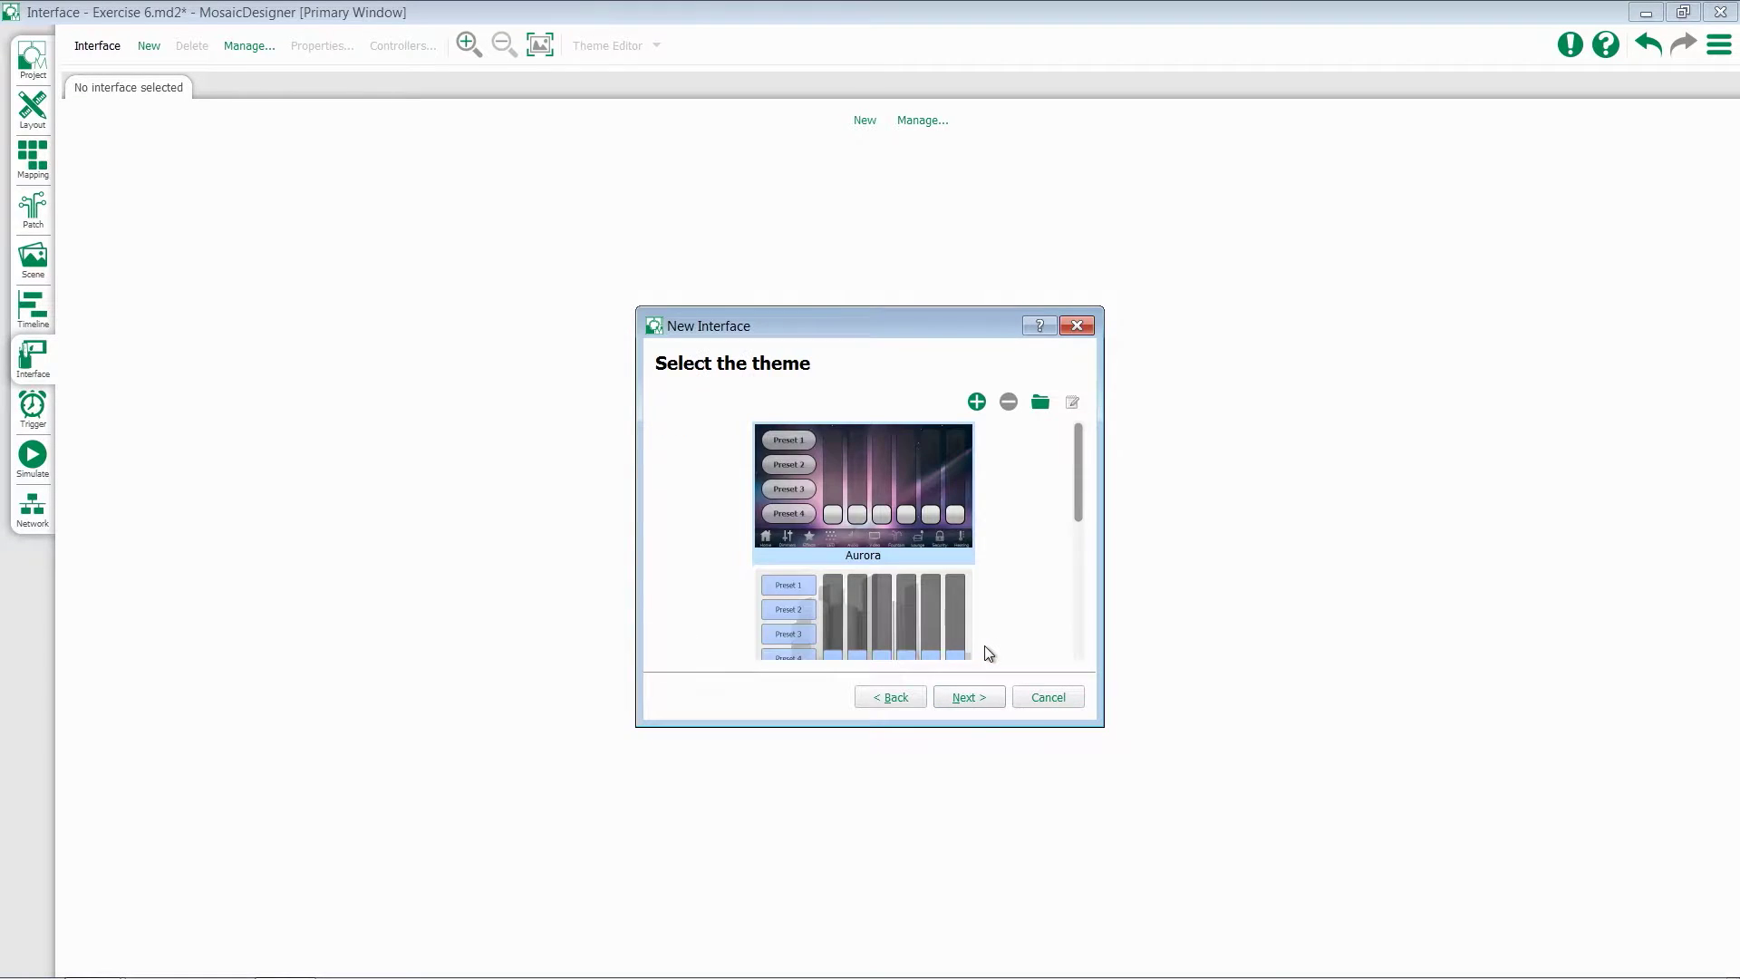
mouse_move(1080, 487)
left_mouse_down()
mouse_move(1091, 641)
mouse_move(1074, 482)
left_mouse_up()
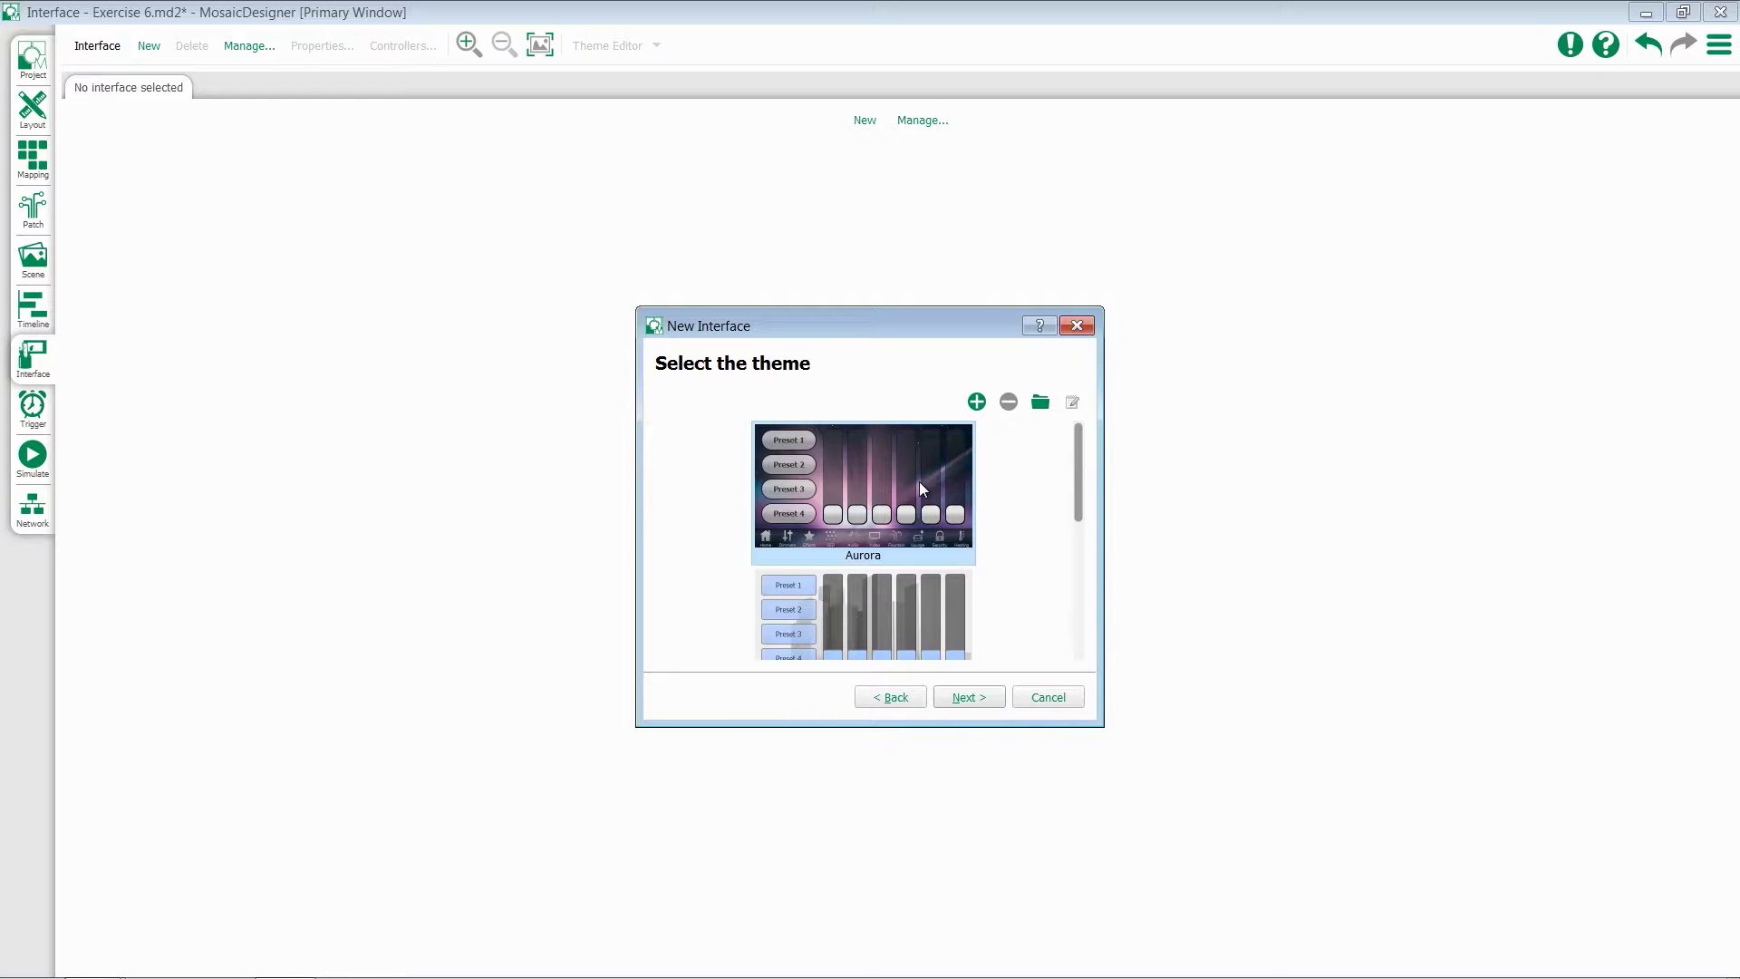
left_click(975, 698)
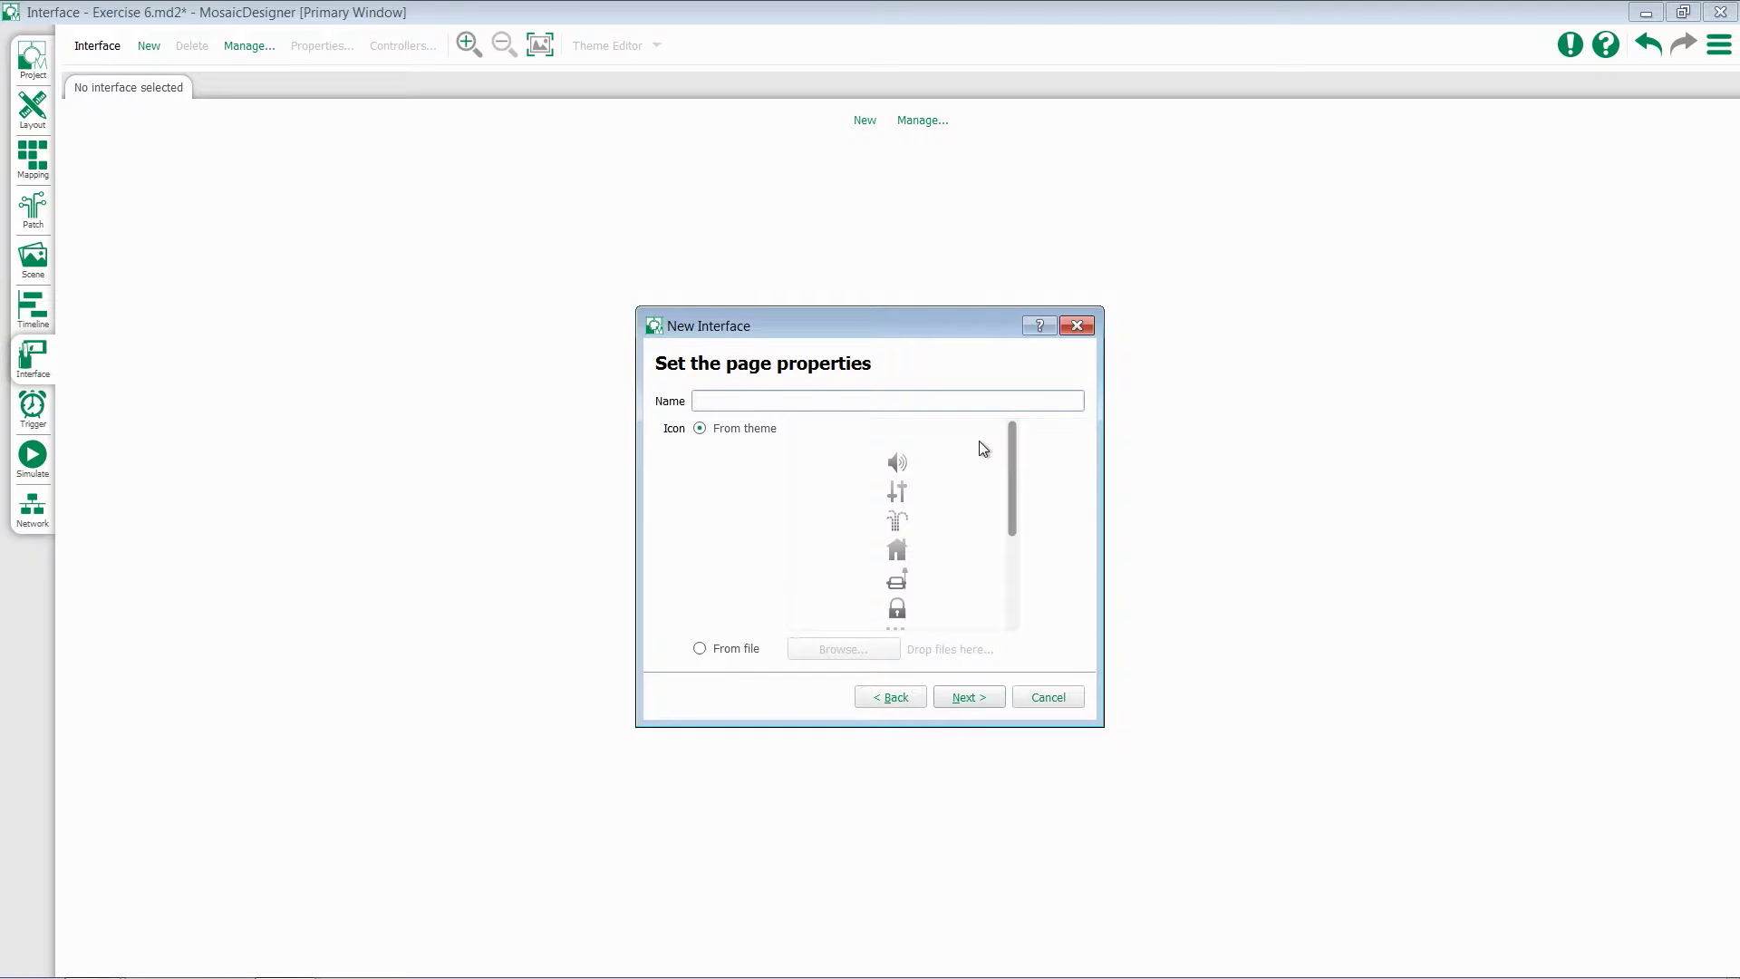
Call the first page 'Home' and pick the house icon from the theme icons
type("Home")
left_click(907, 547)
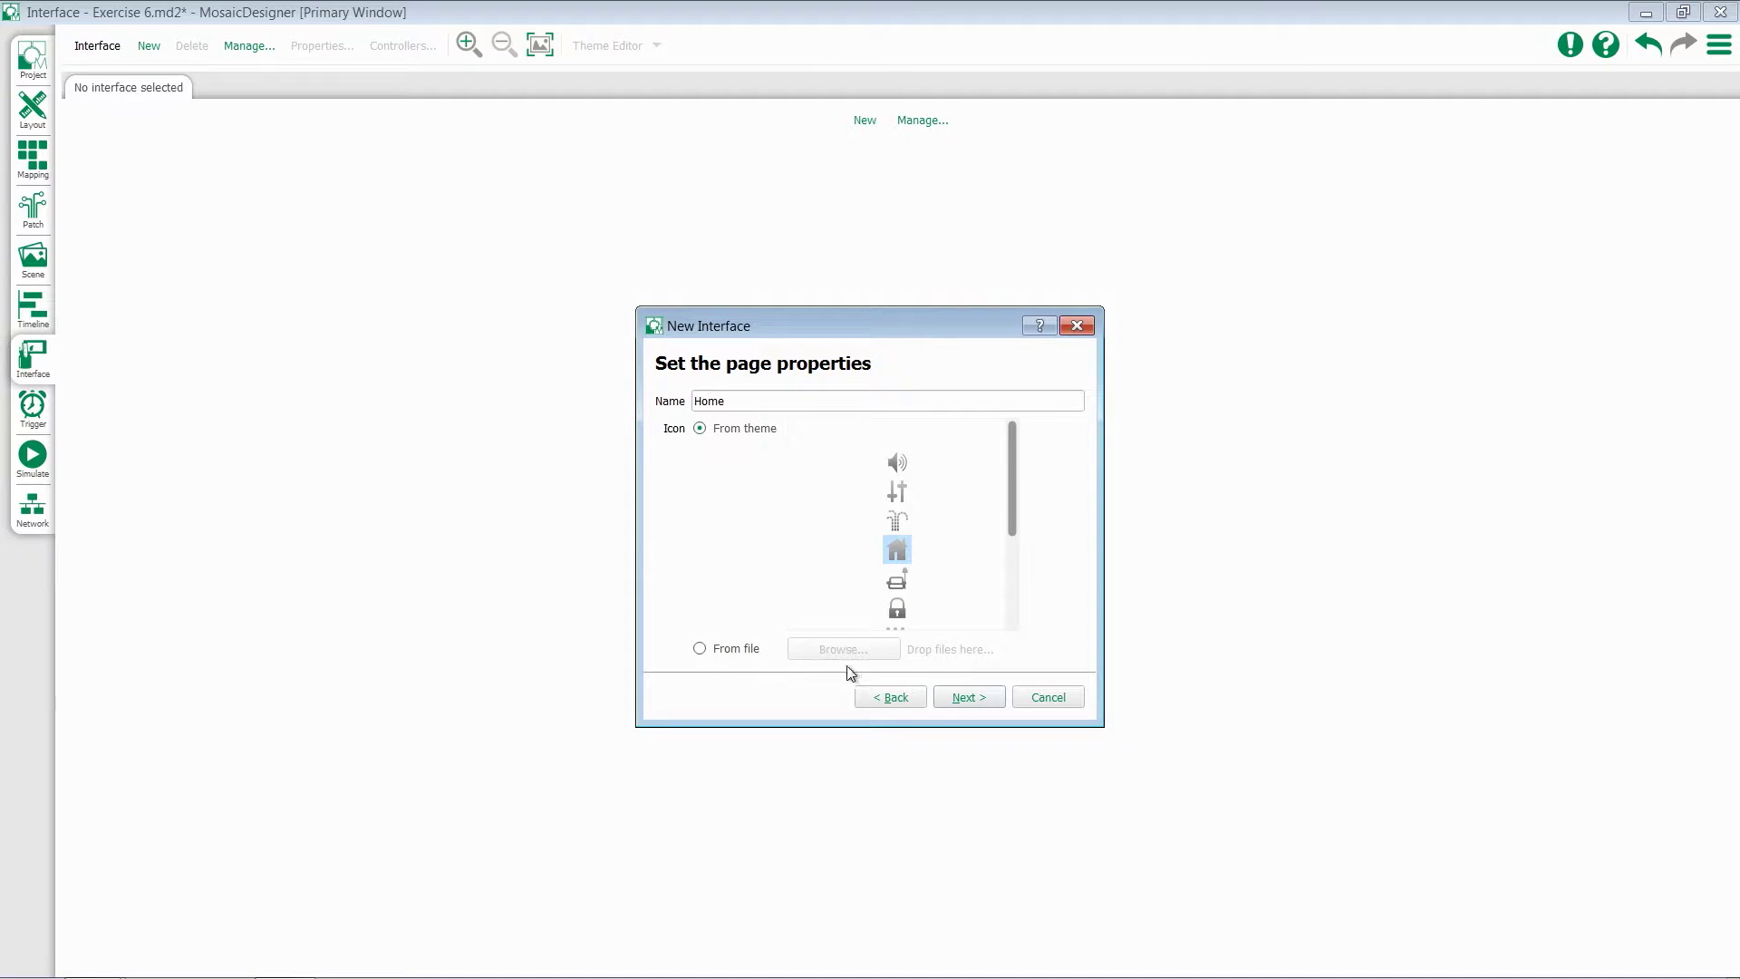
left_click(973, 705)
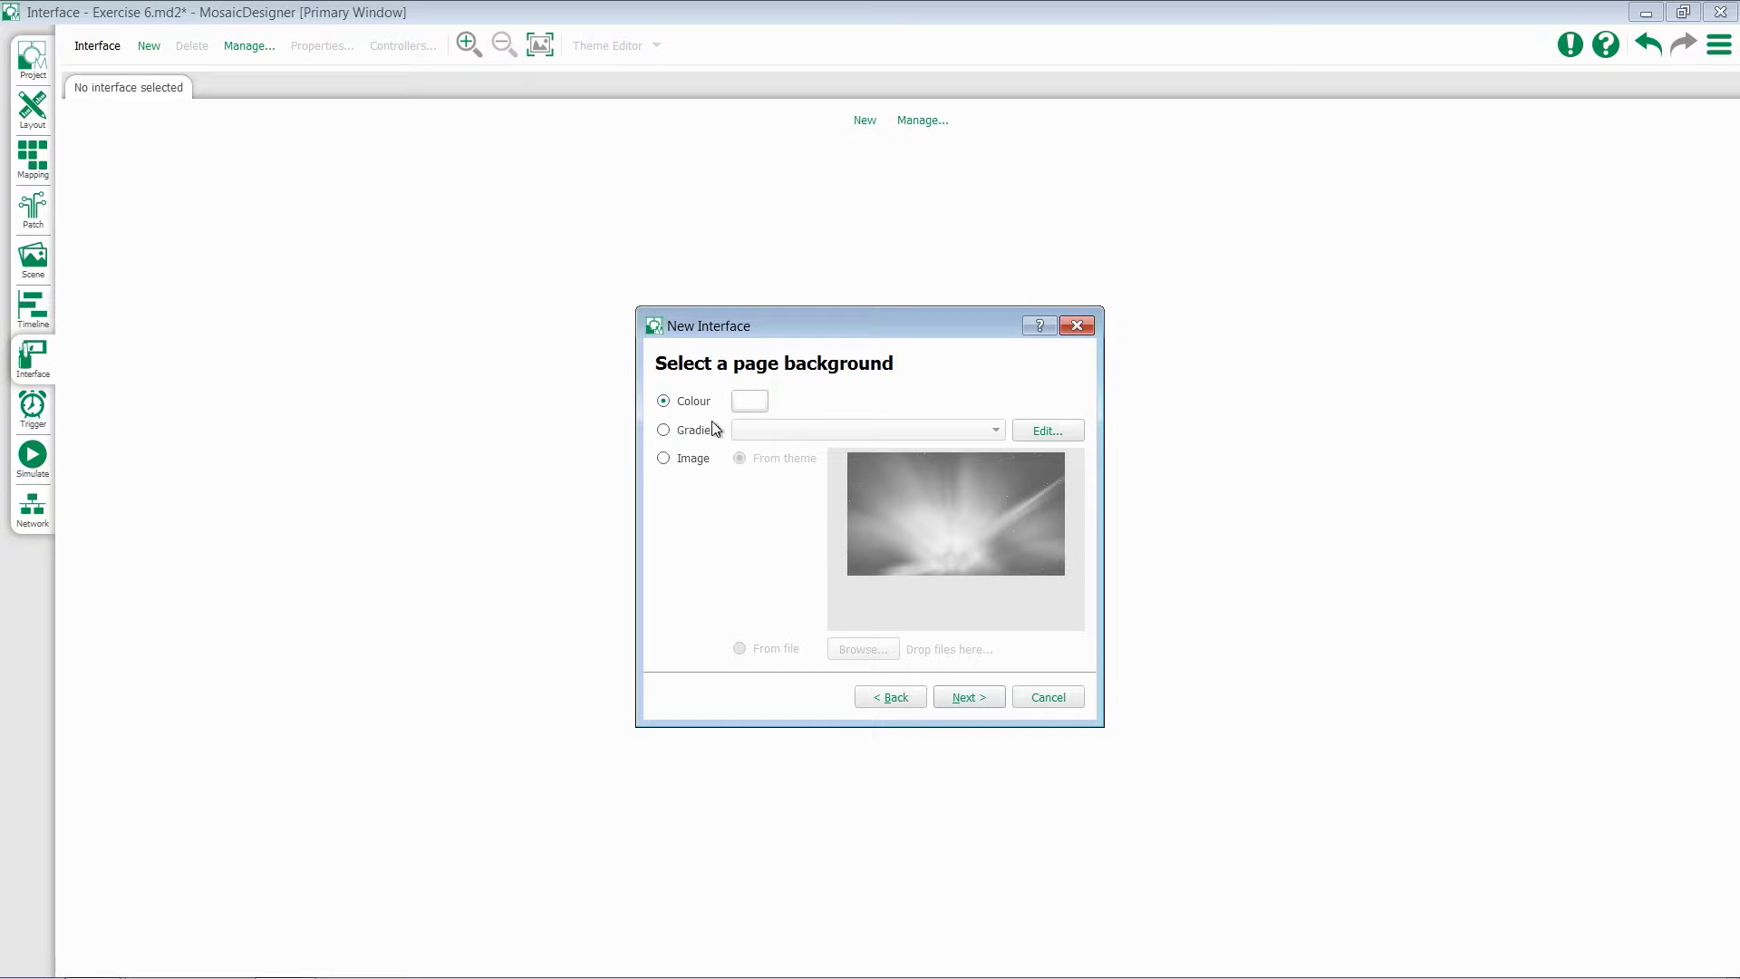
Save a black-to-white 'New Gradient', then use the theme's aurora image as the Home background
left_click(742, 405)
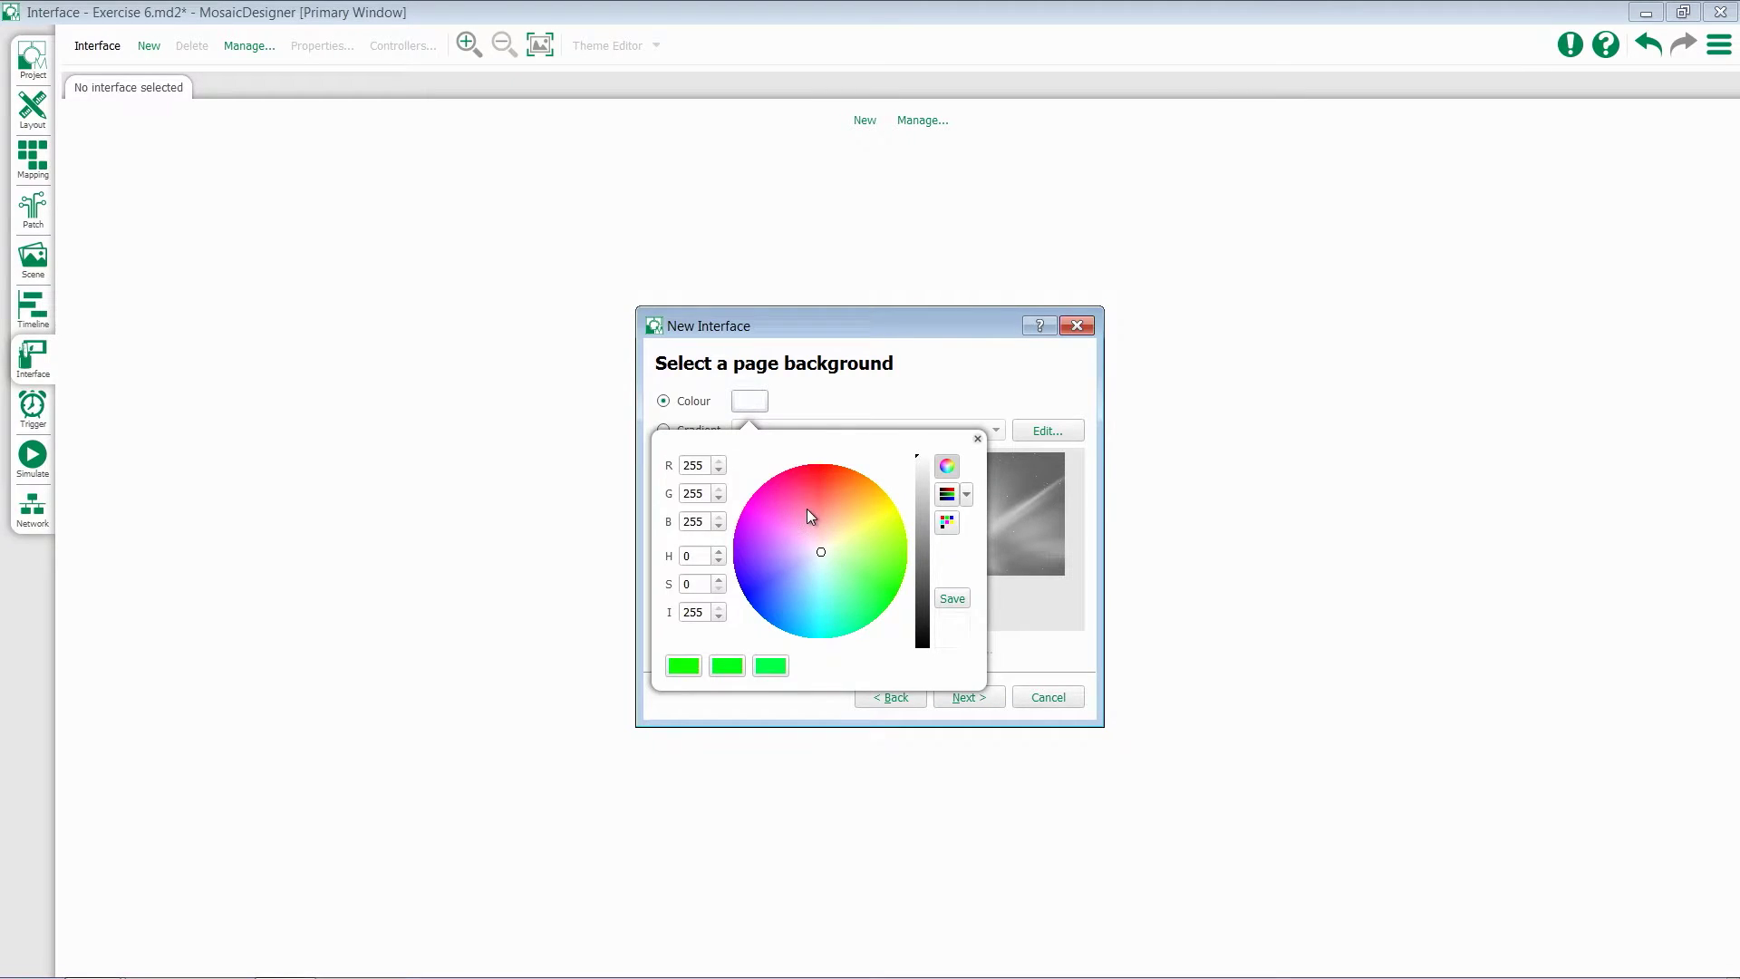
left_click(858, 378)
left_click(692, 432)
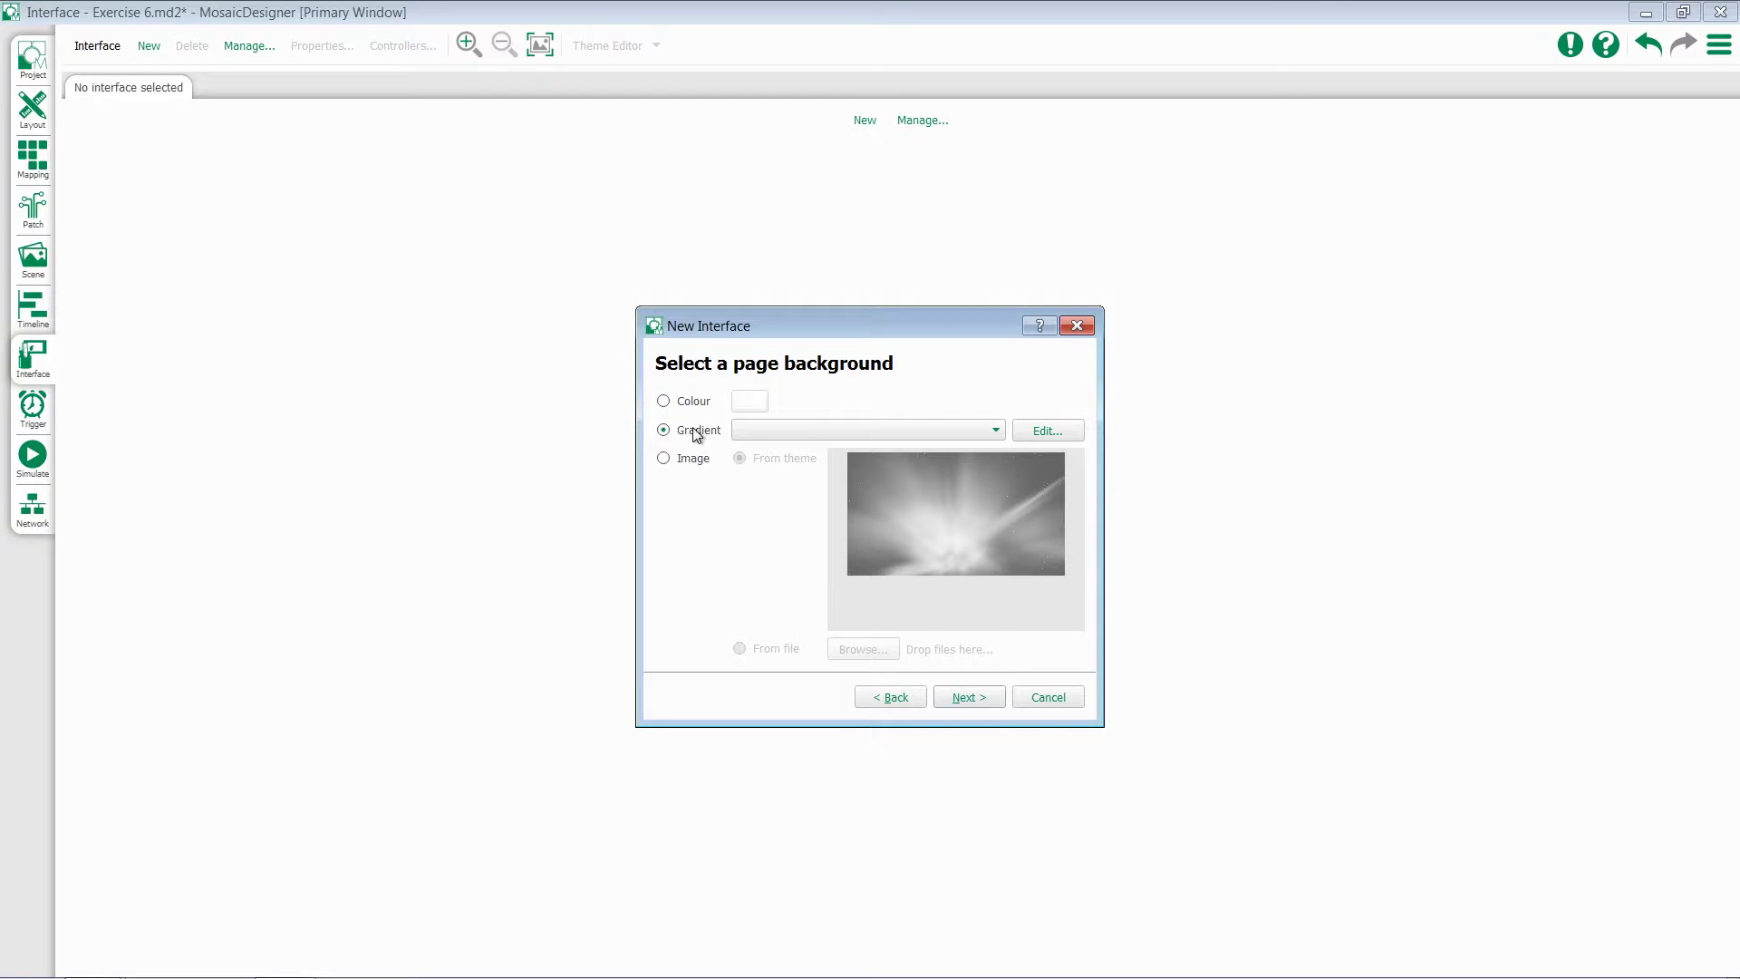
left_click(1036, 432)
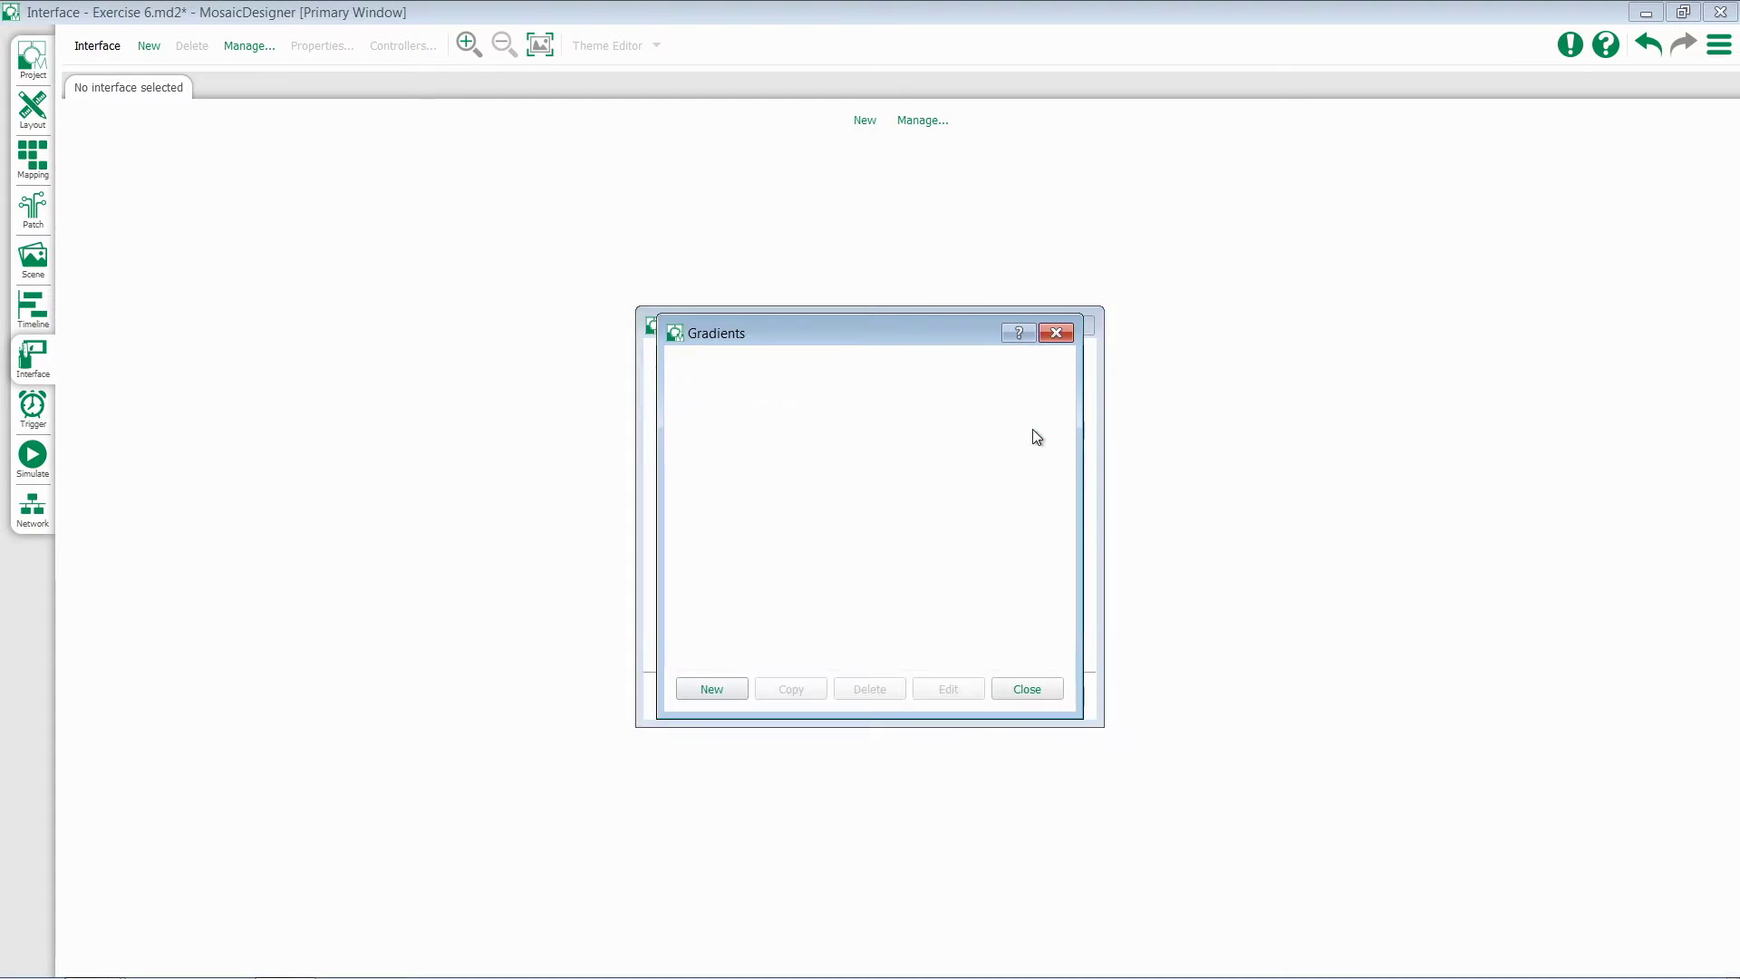
left_click(712, 689)
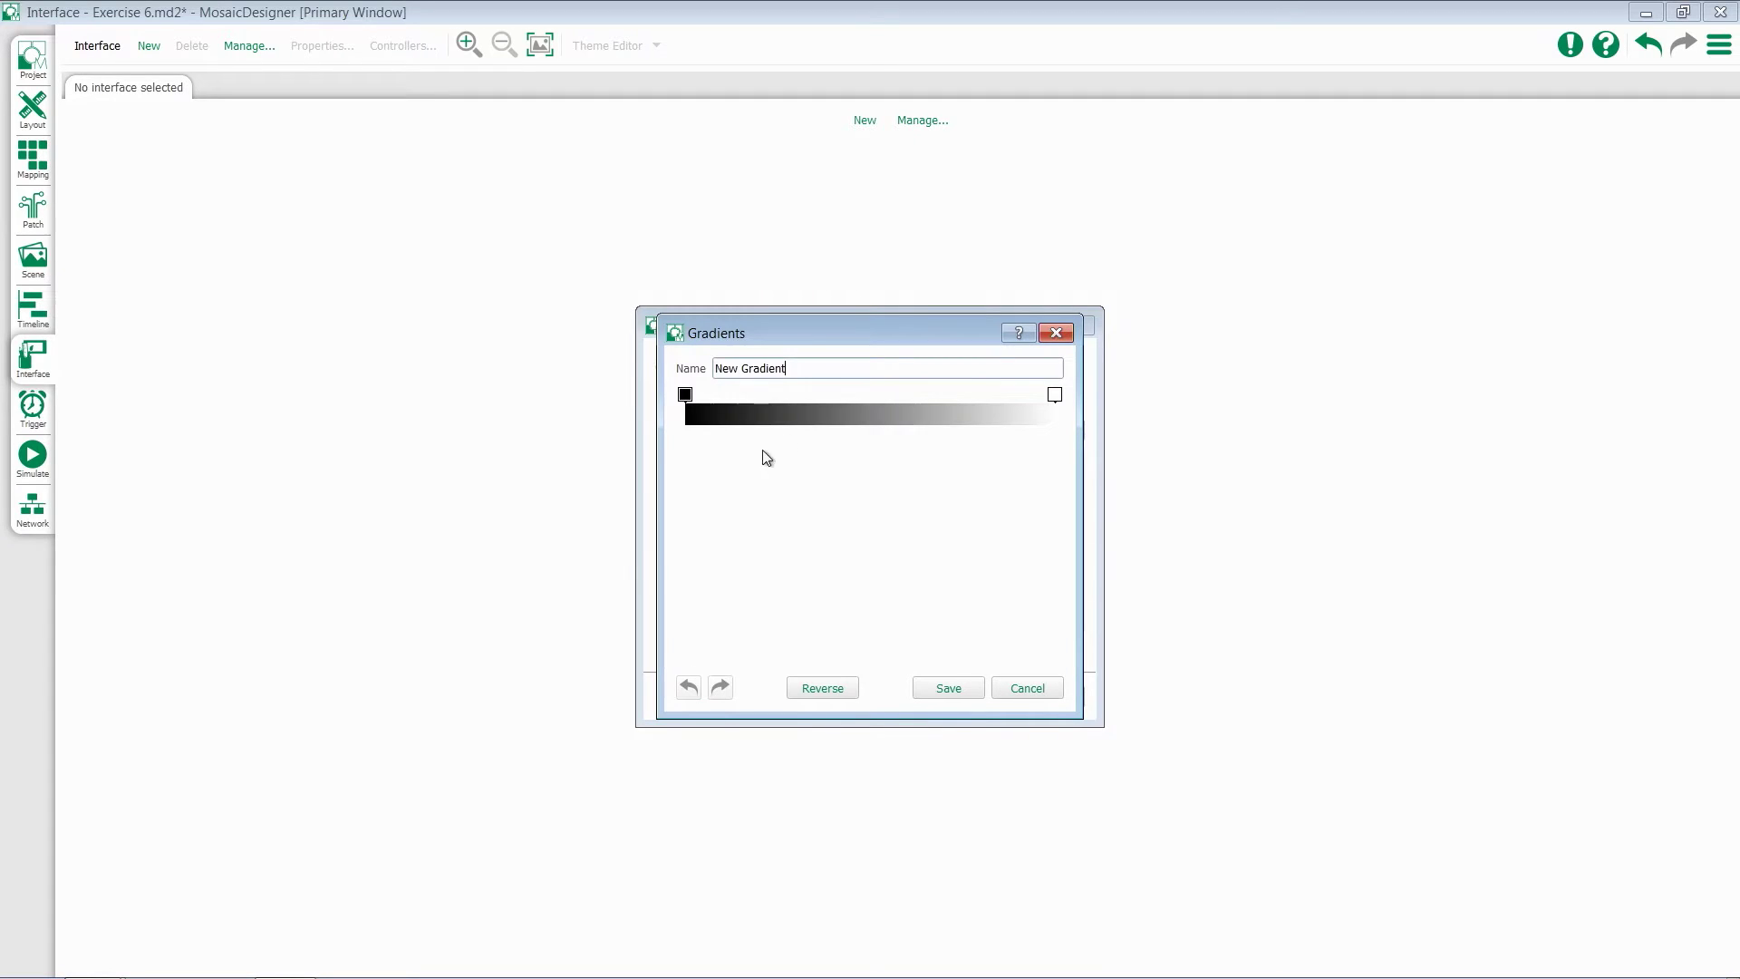
left_click(950, 687)
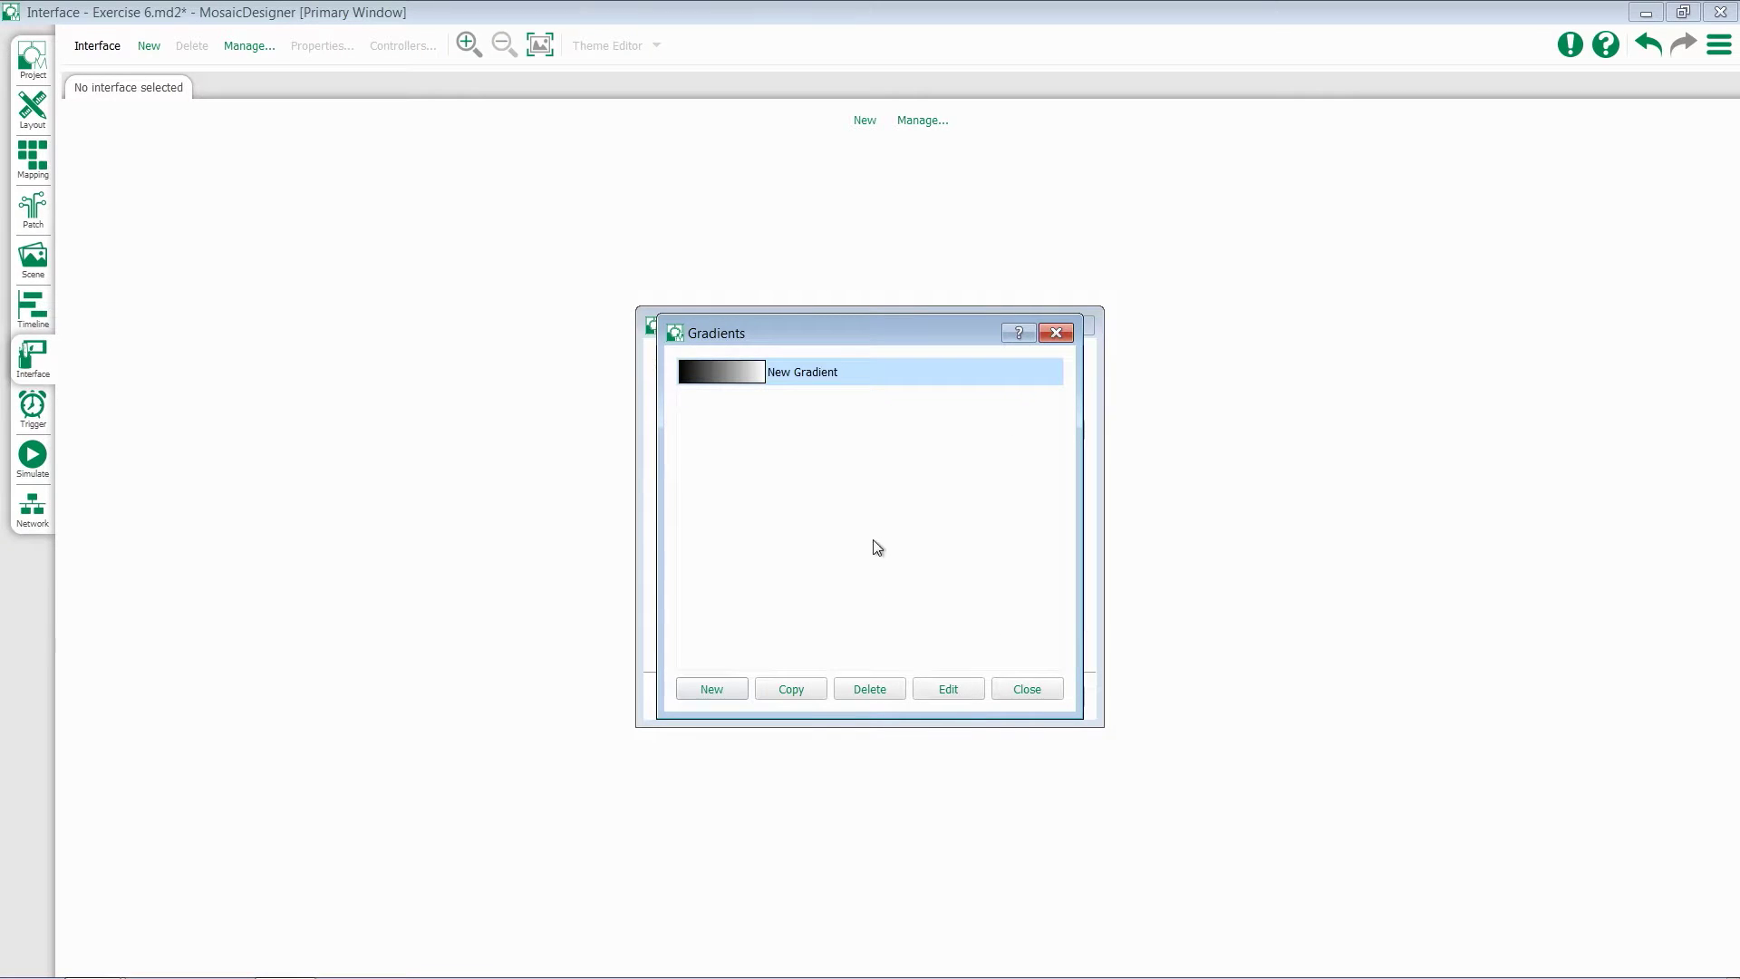
left_click(1015, 689)
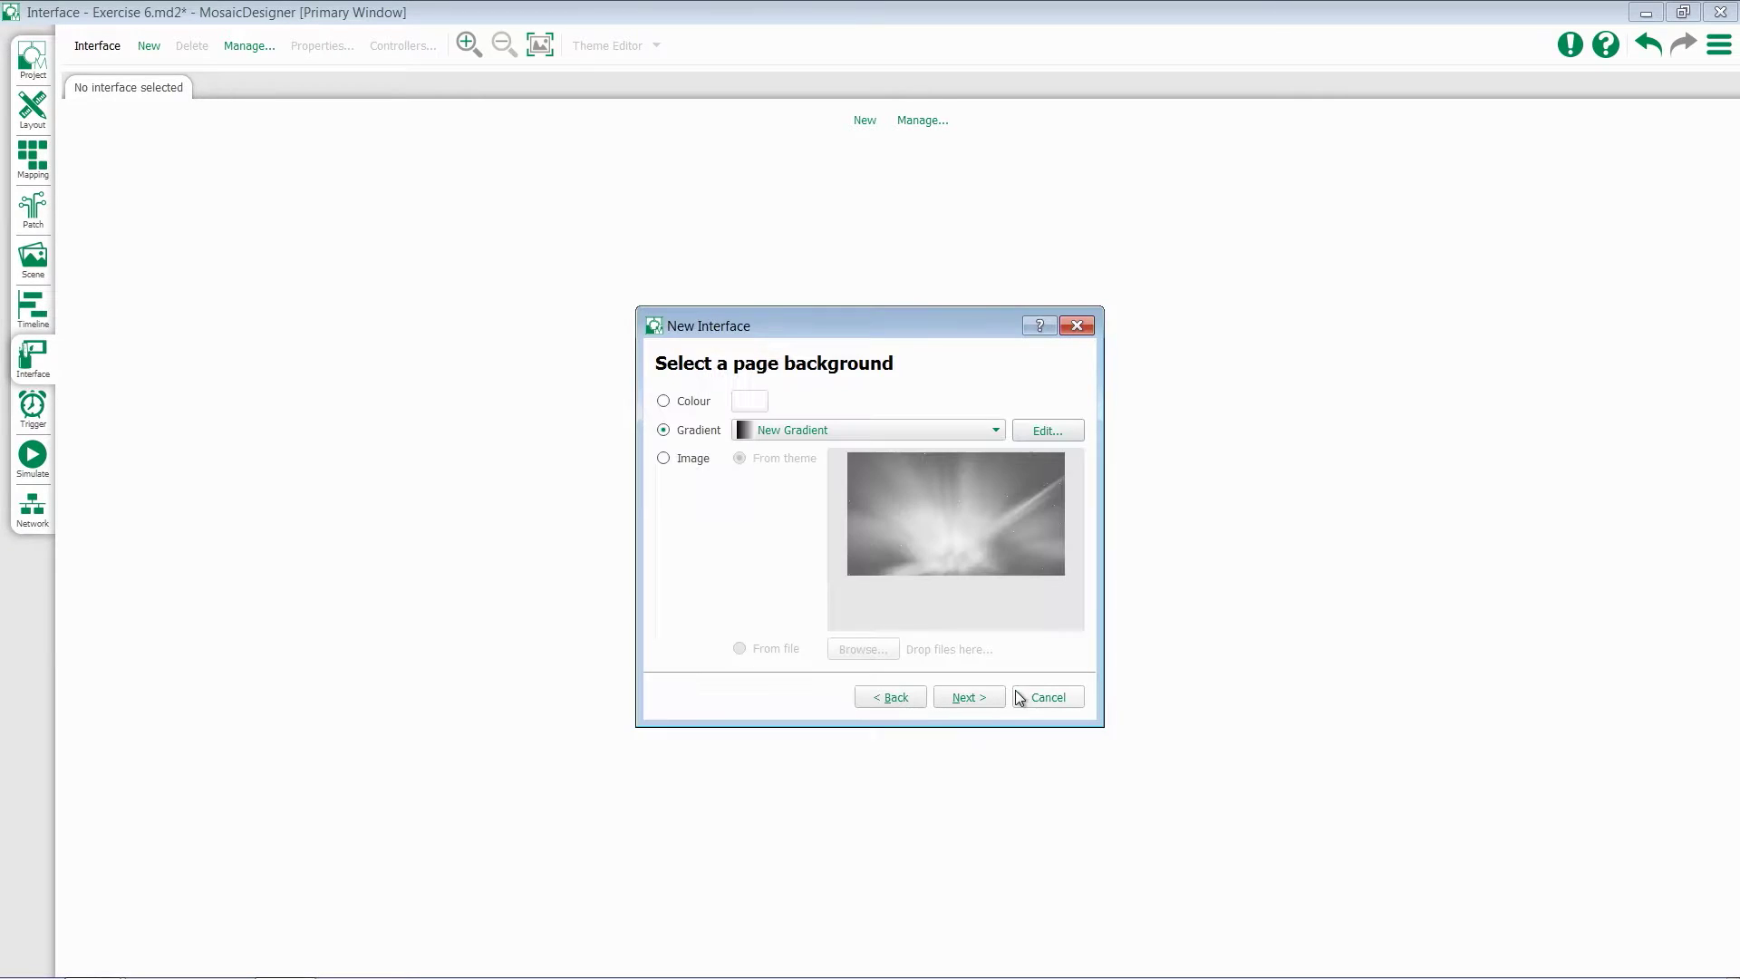
left_click(663, 459)
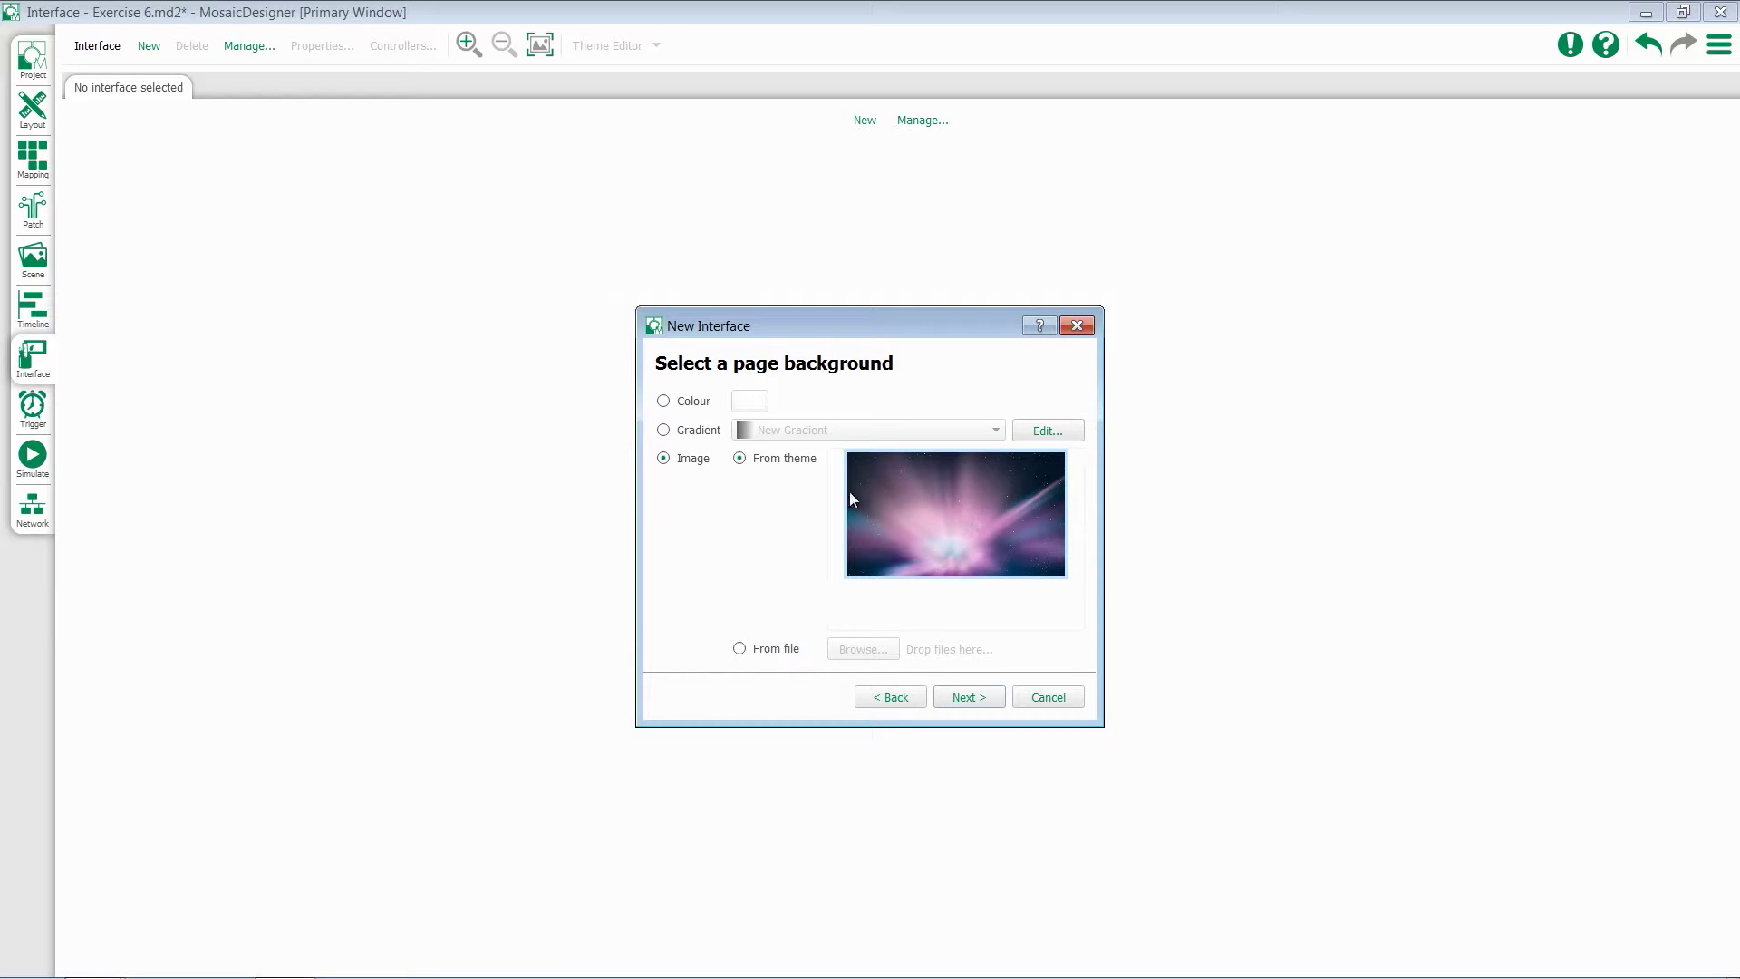
left_click(963, 702)
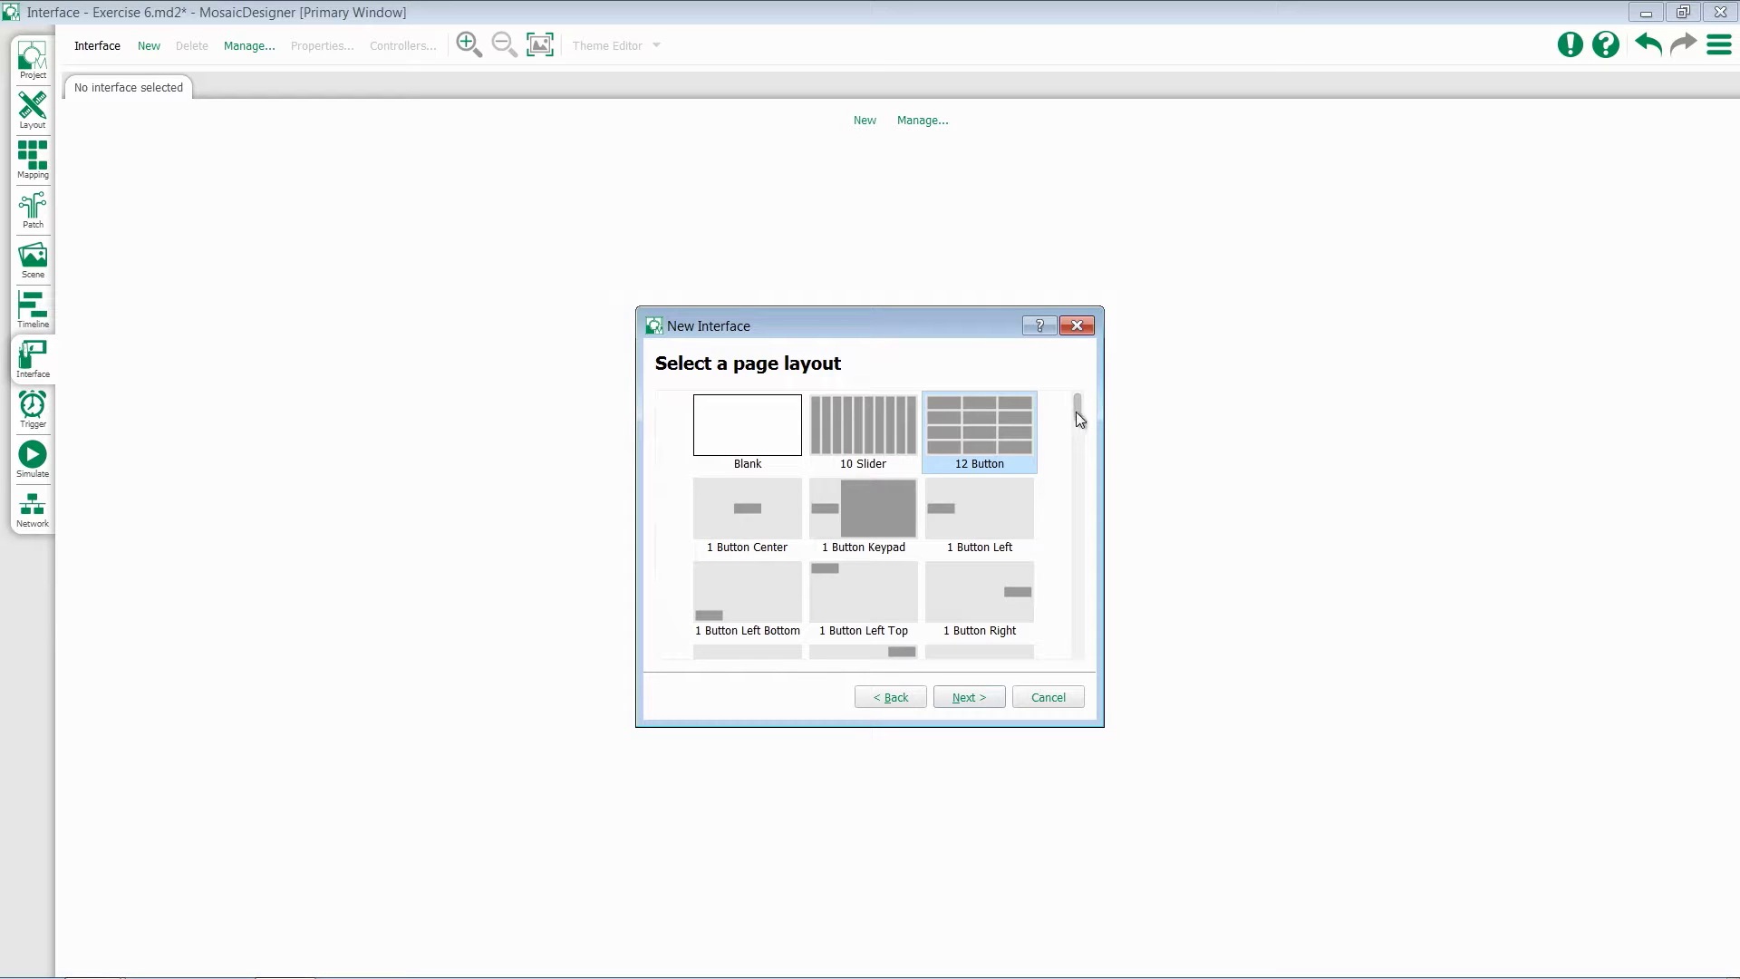
Choose the 9 Button layout for the Home page
left_click_drag(1076, 413, 1095, 656)
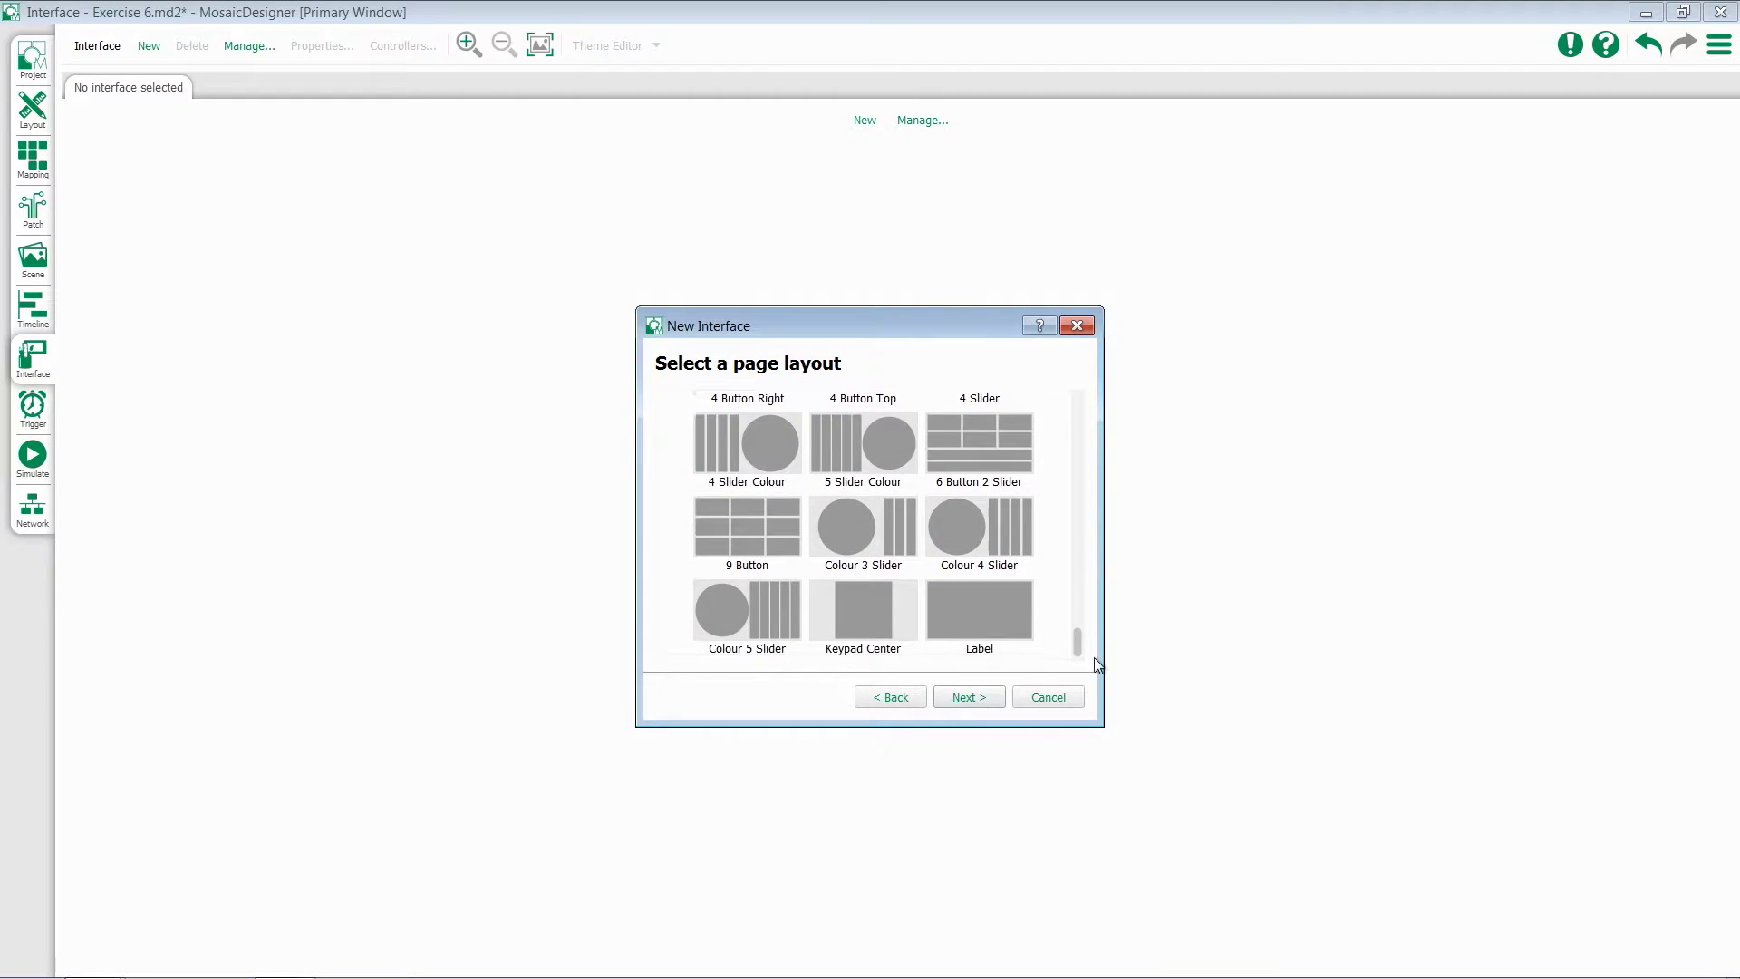
left_click(723, 536)
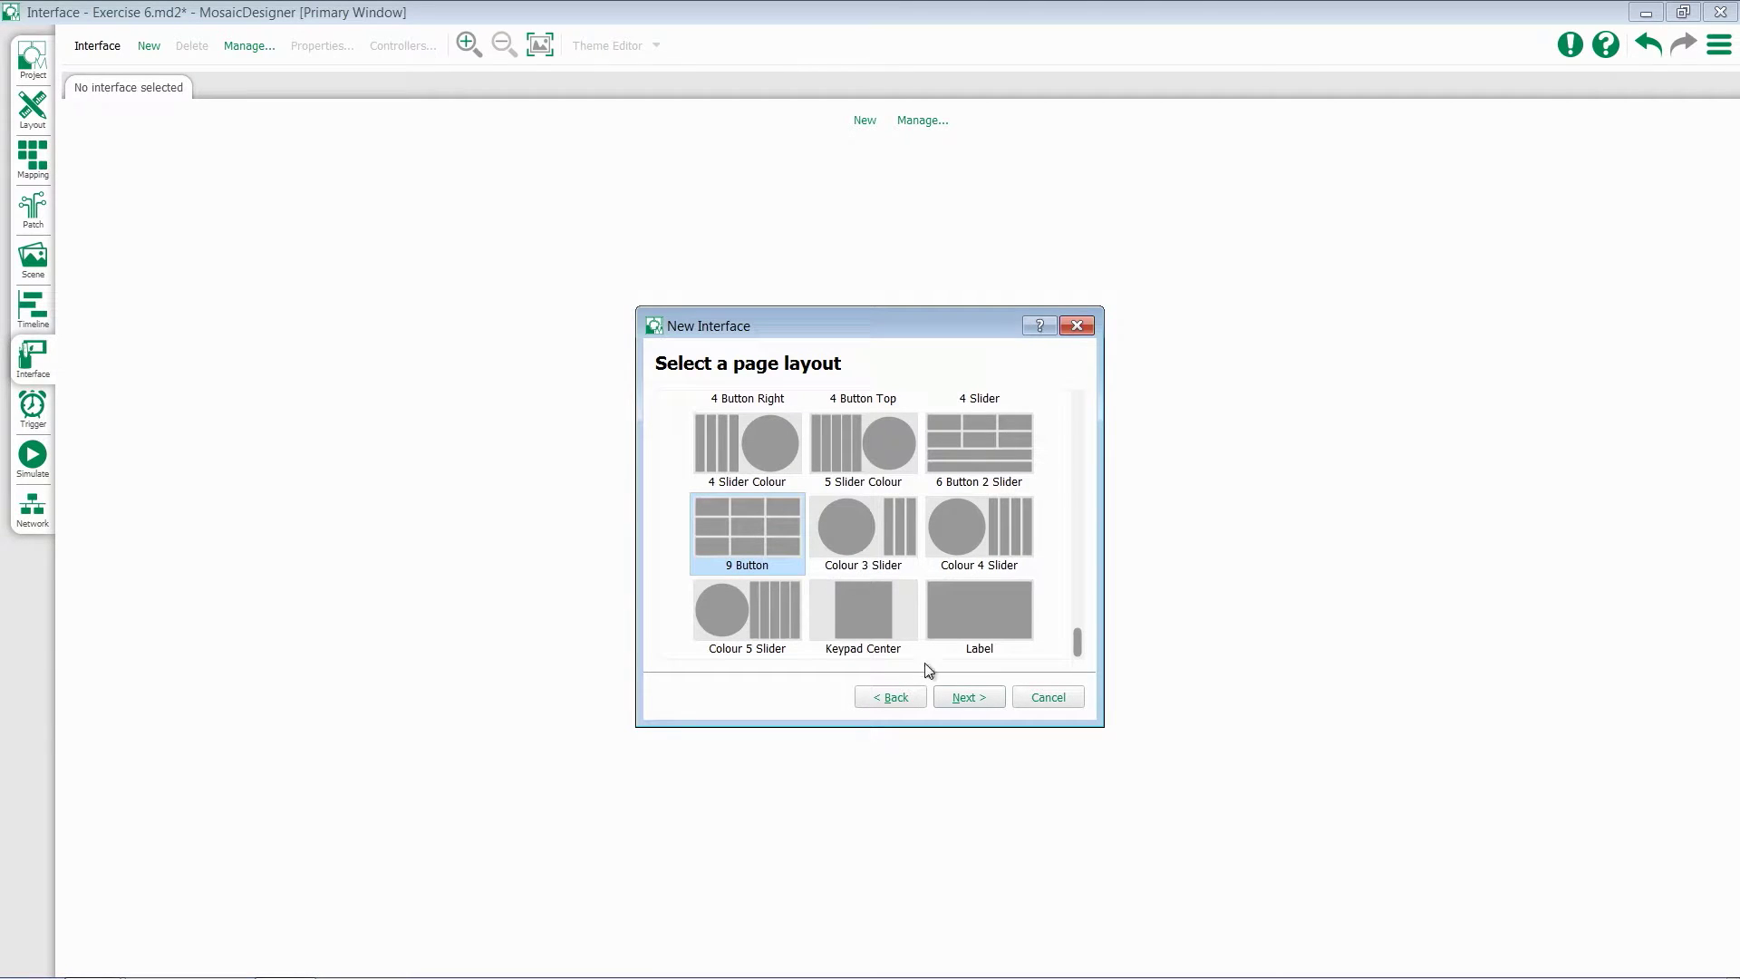
left_click(981, 698)
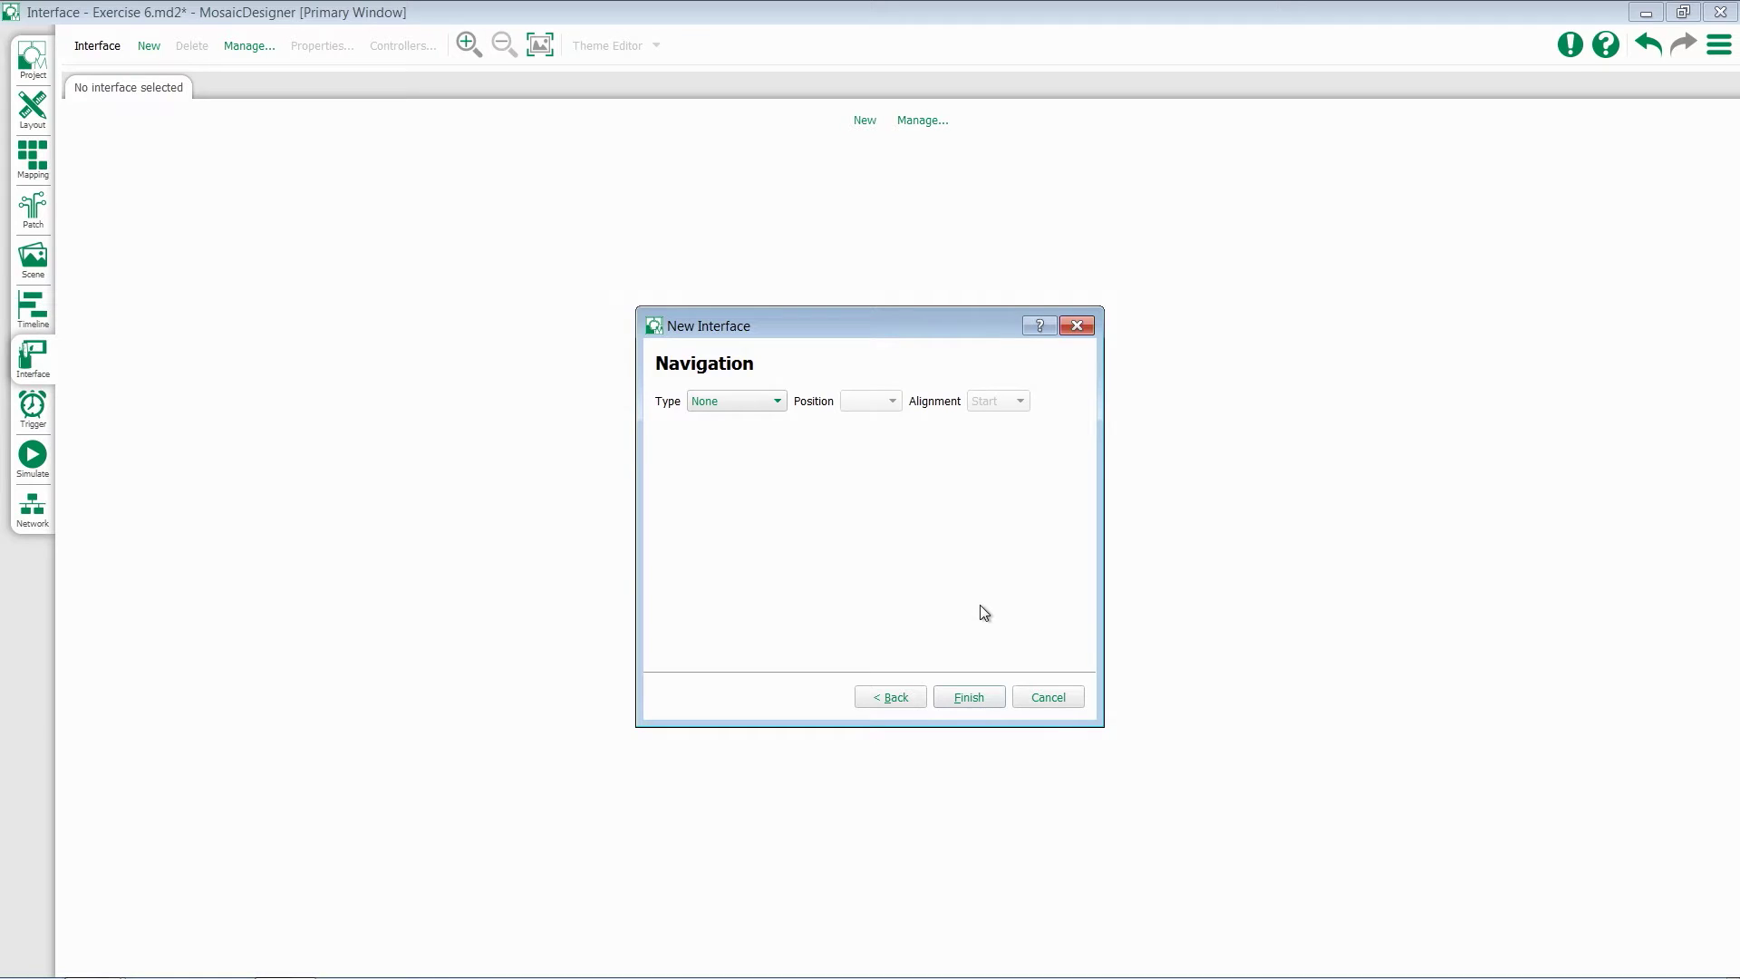
Add a new Page Switcher at the Bottom with Spread alignment and finish the wizard
left_click(737, 407)
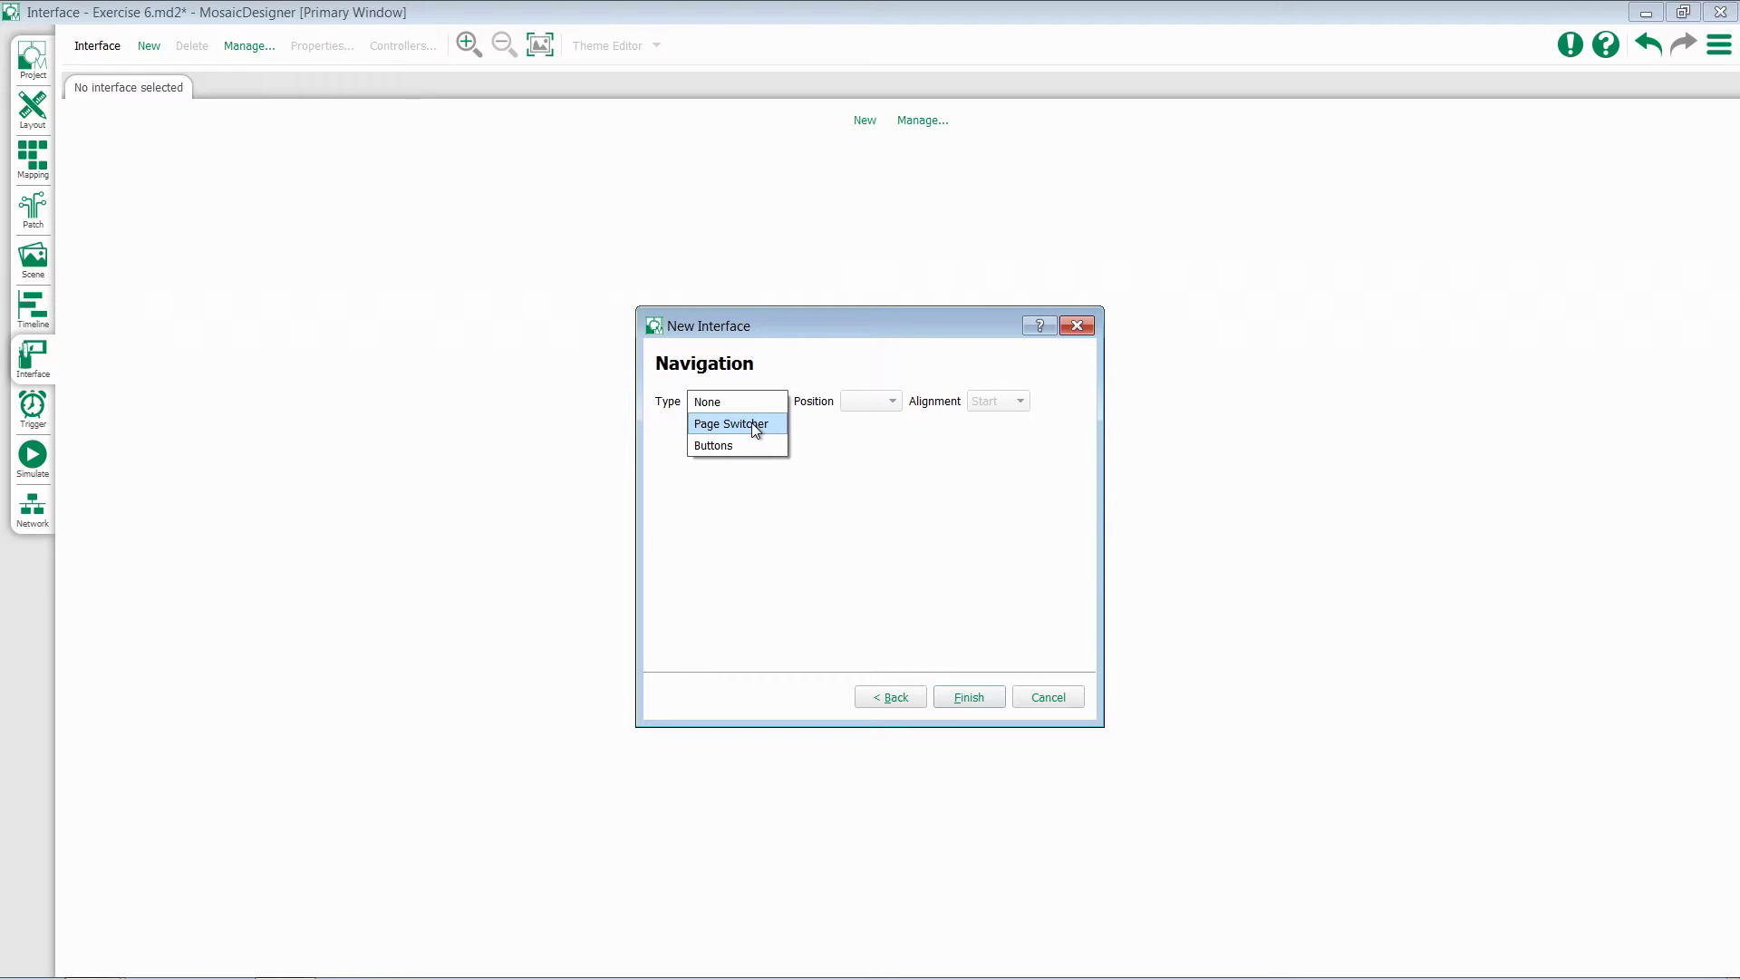
left_click(754, 424)
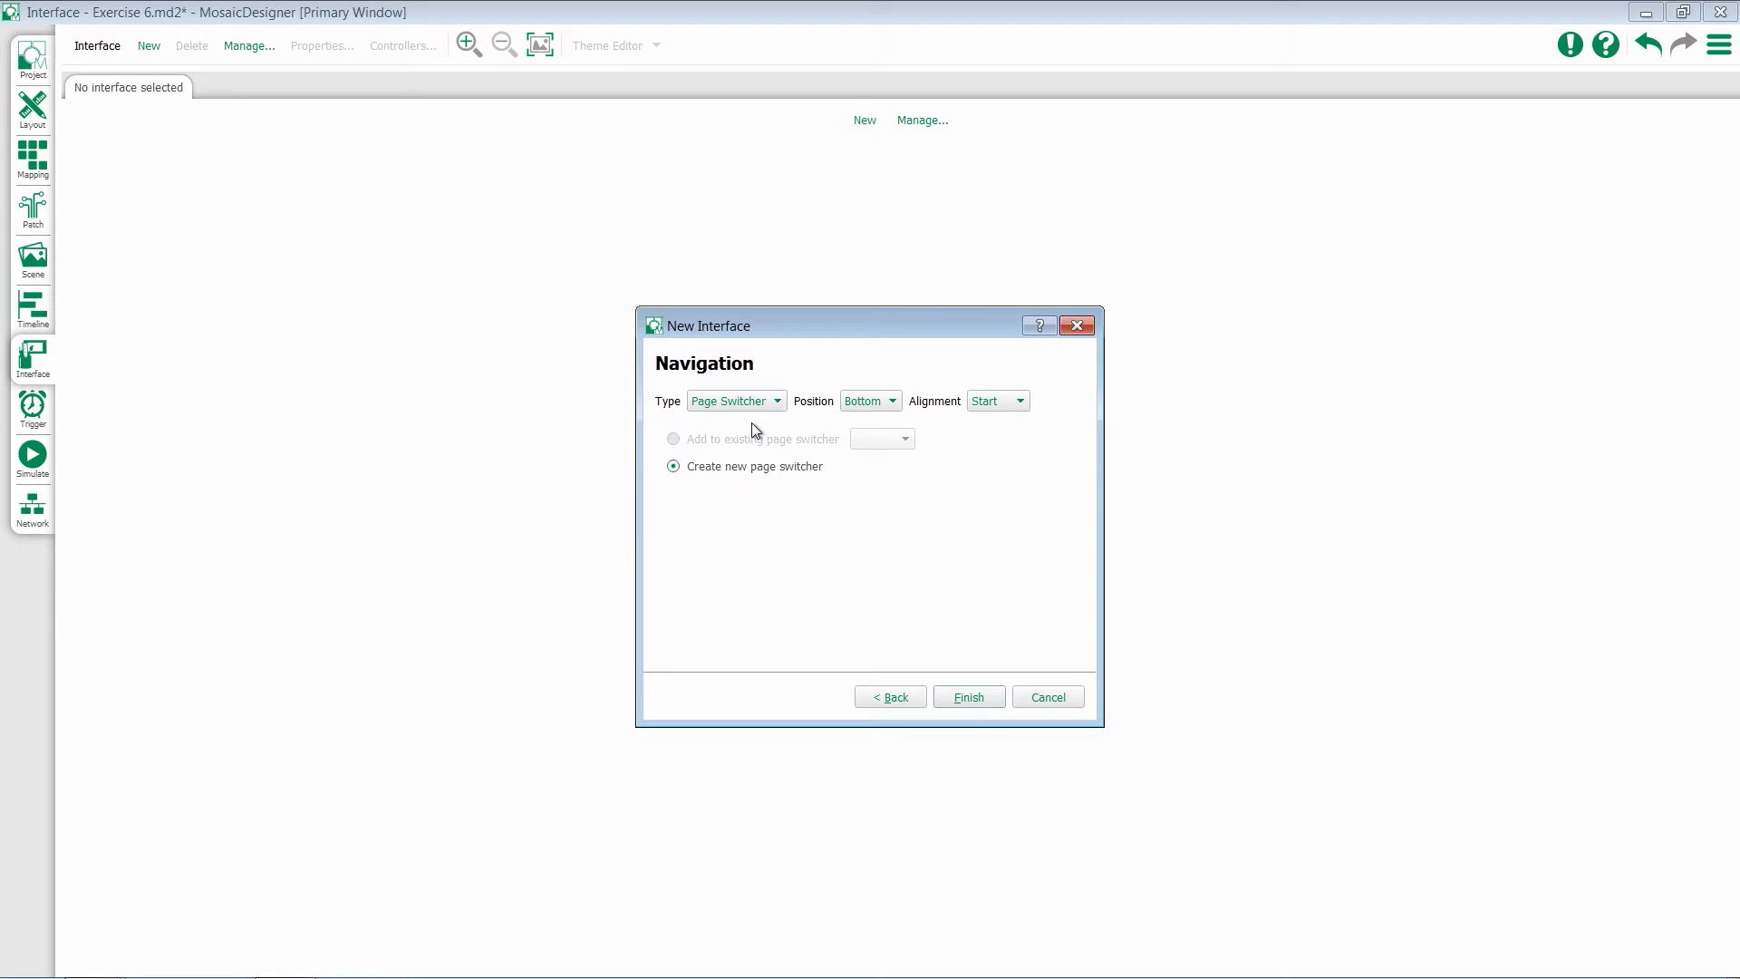
left_click(893, 404)
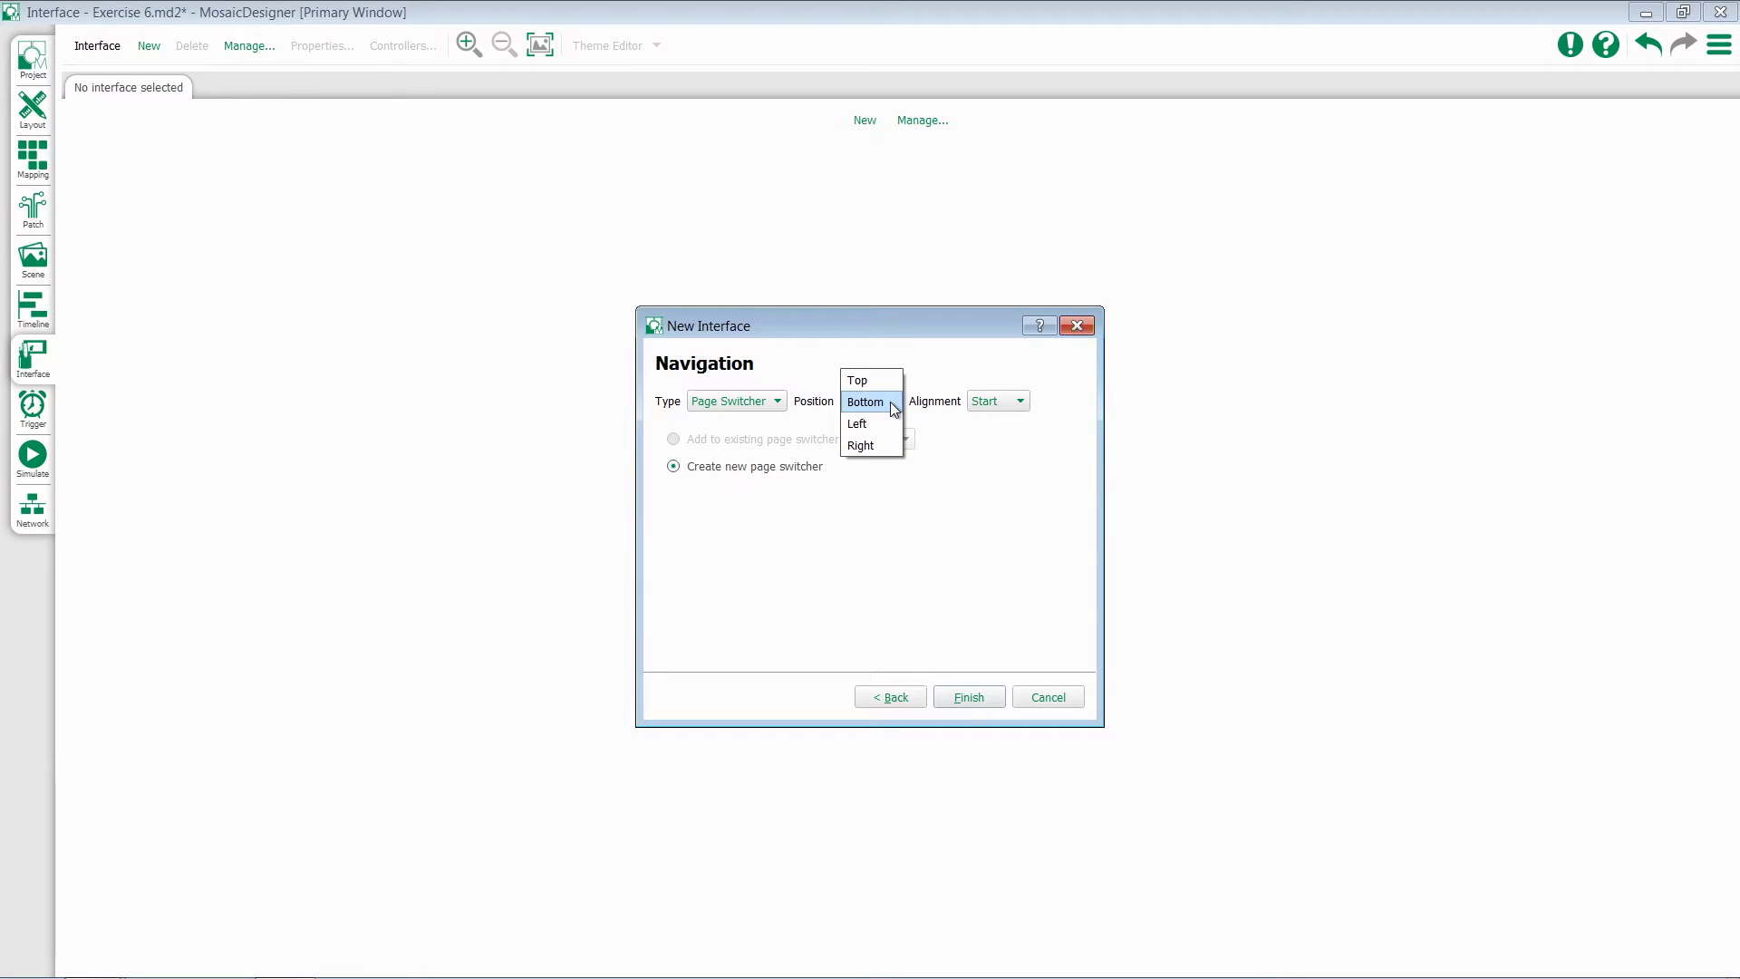
left_click(950, 426)
left_click(1002, 404)
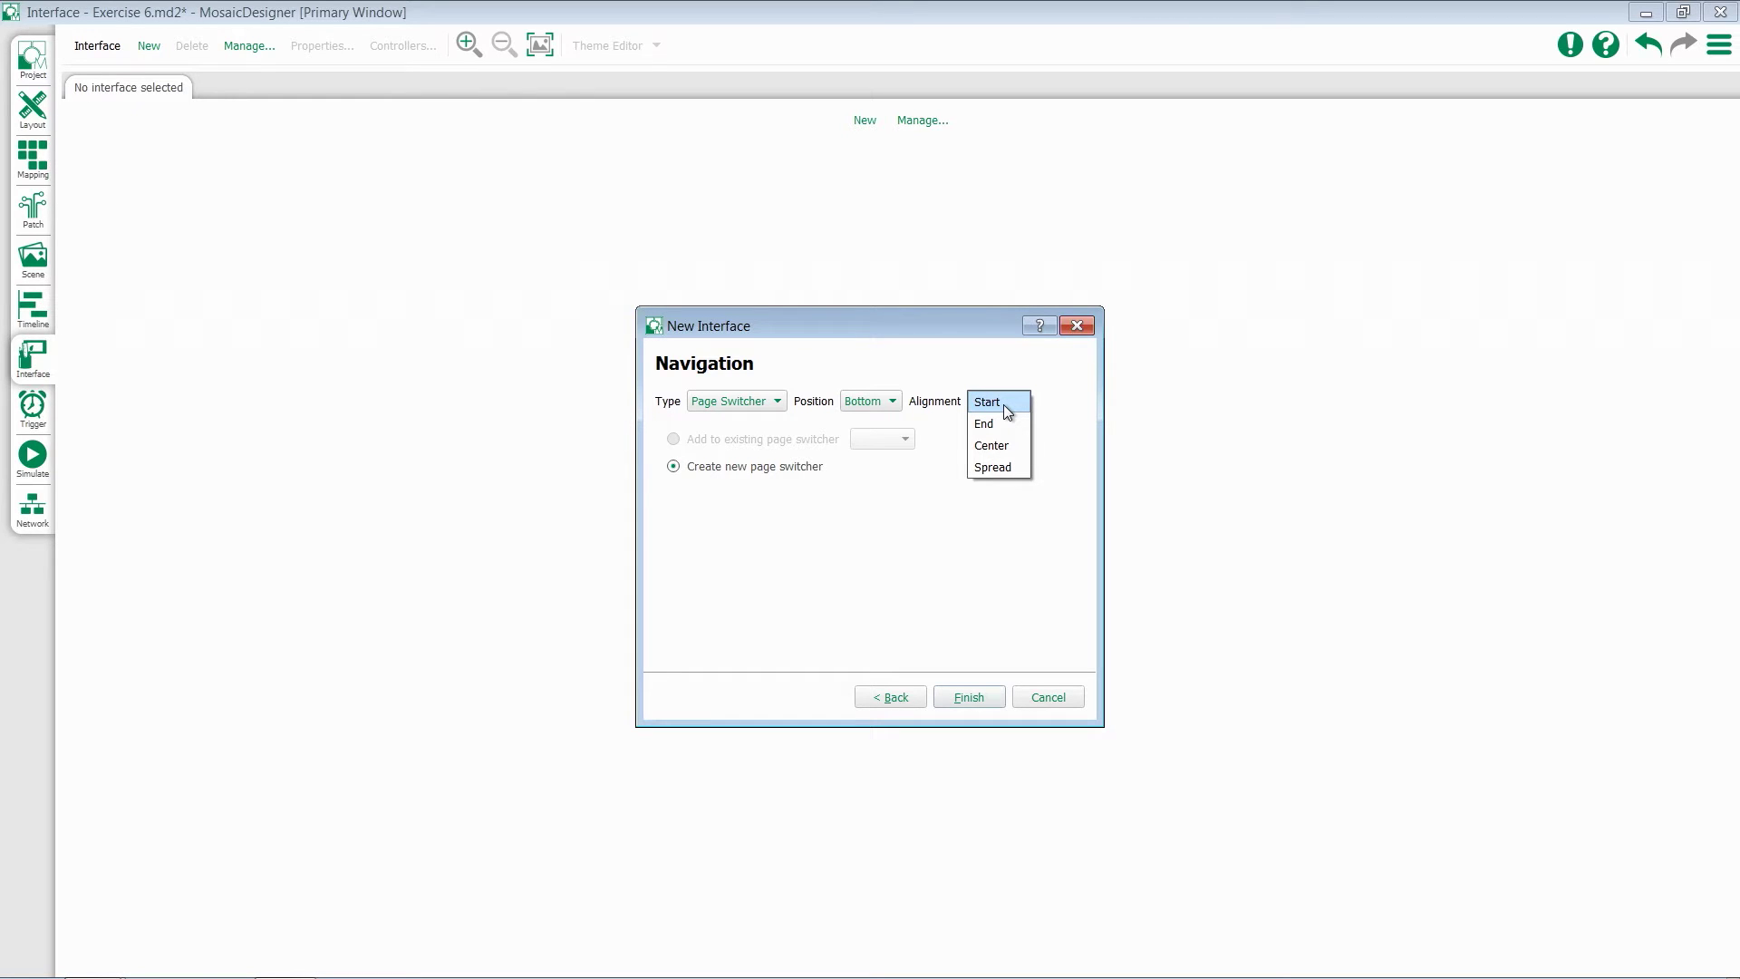
left_click(1004, 470)
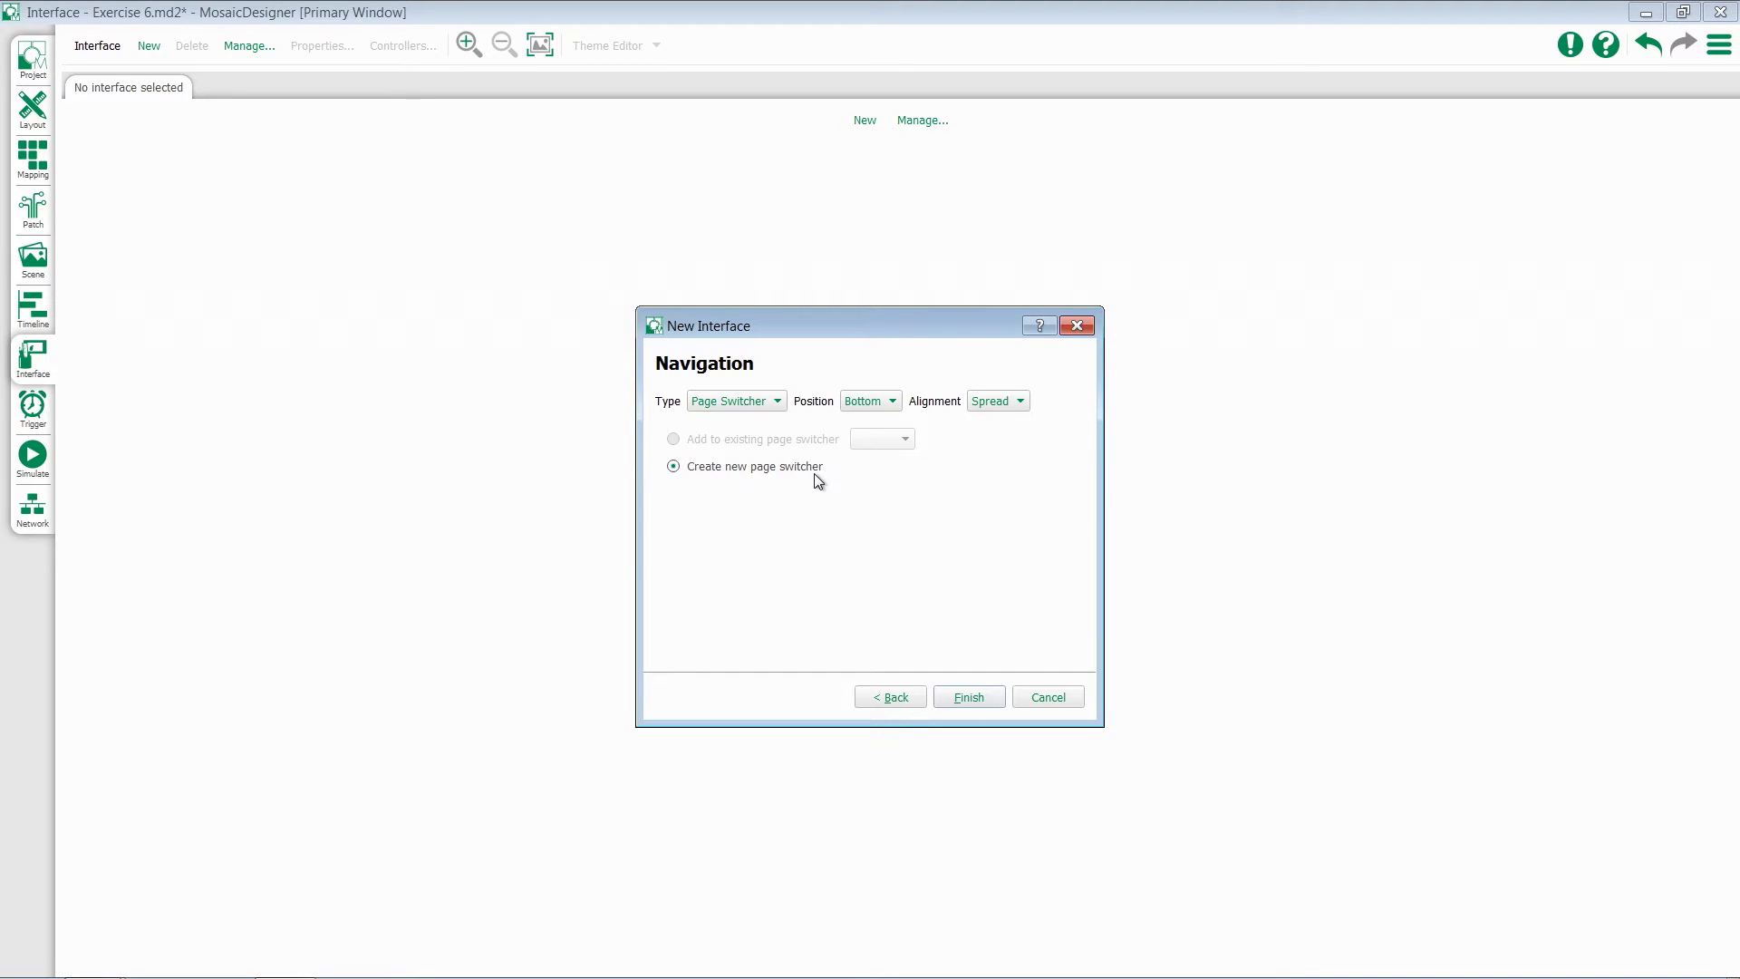
left_click(969, 697)
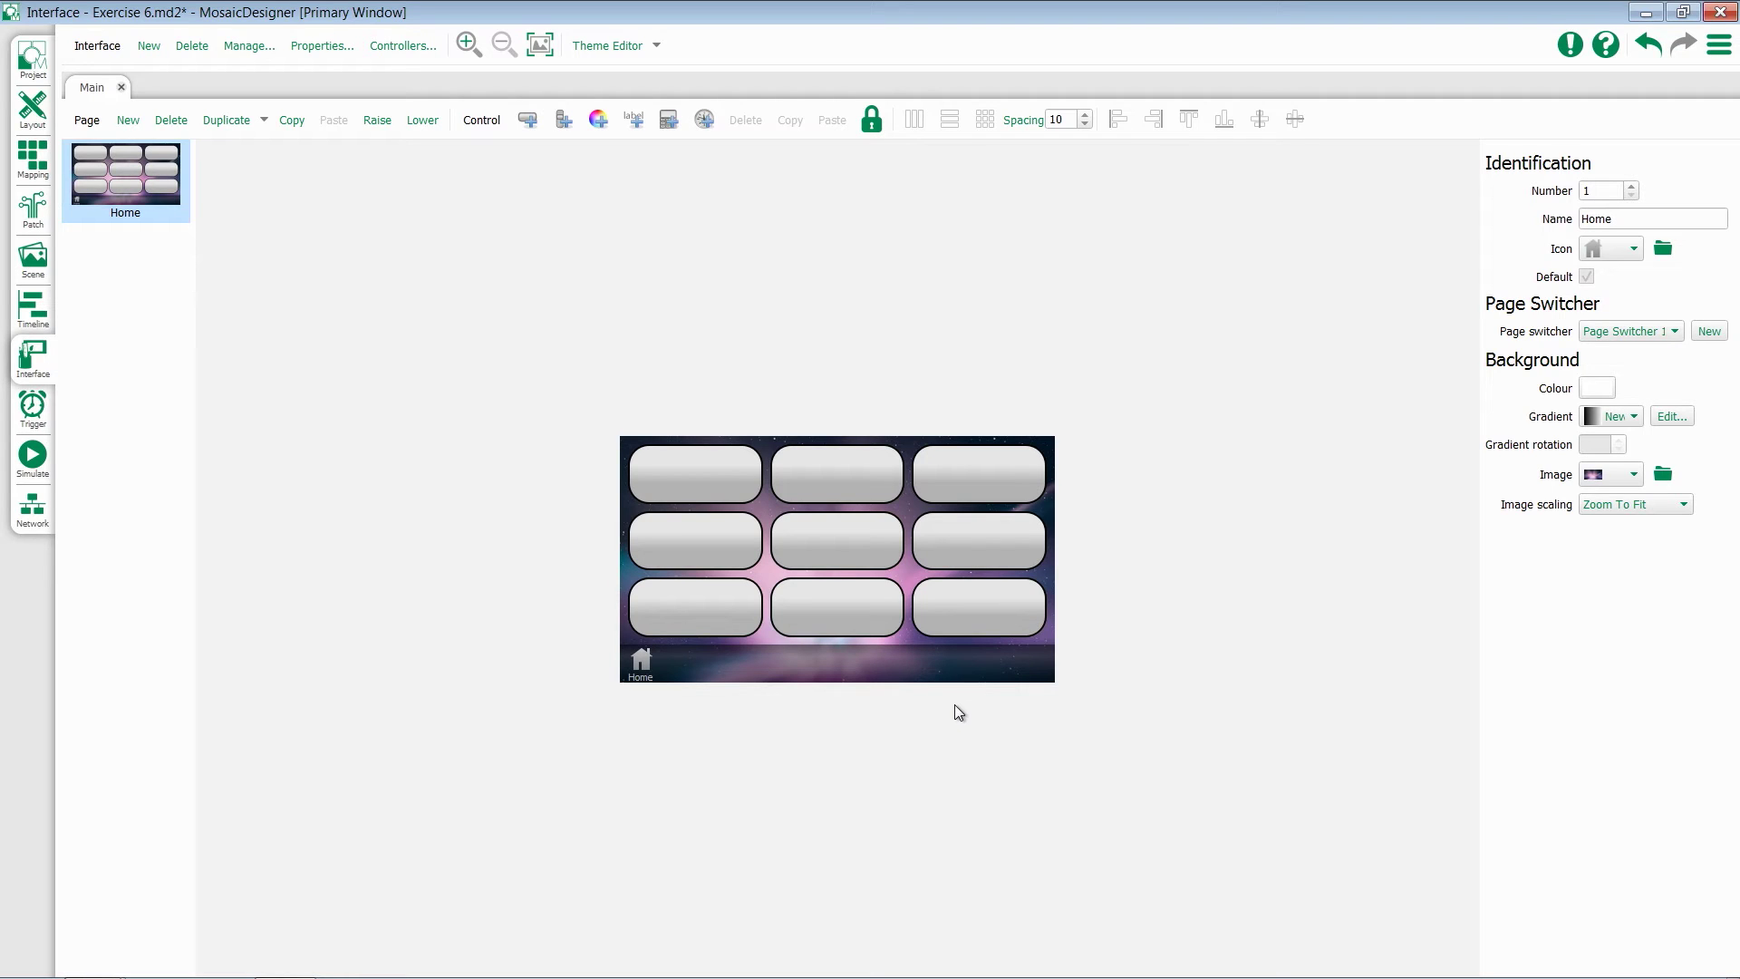
Assign Main to the Mosaic Training- Presenter (MTPC) controller in the Controllers list
left_click(405, 47)
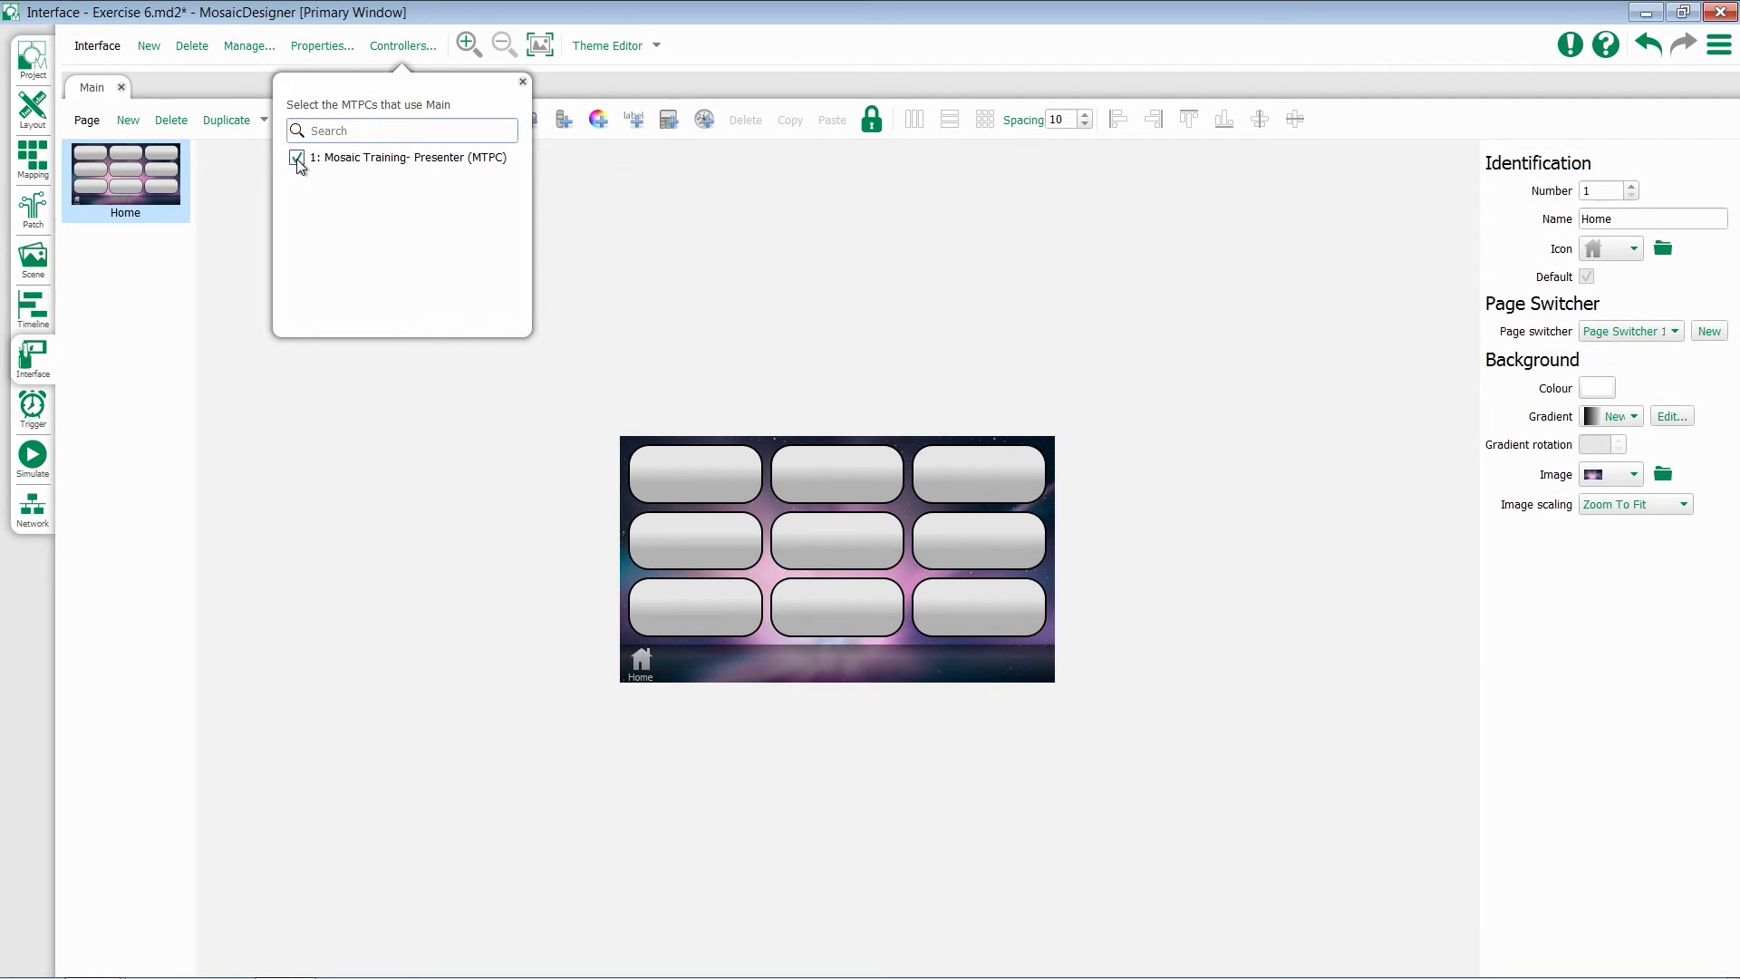
left_click(629, 223)
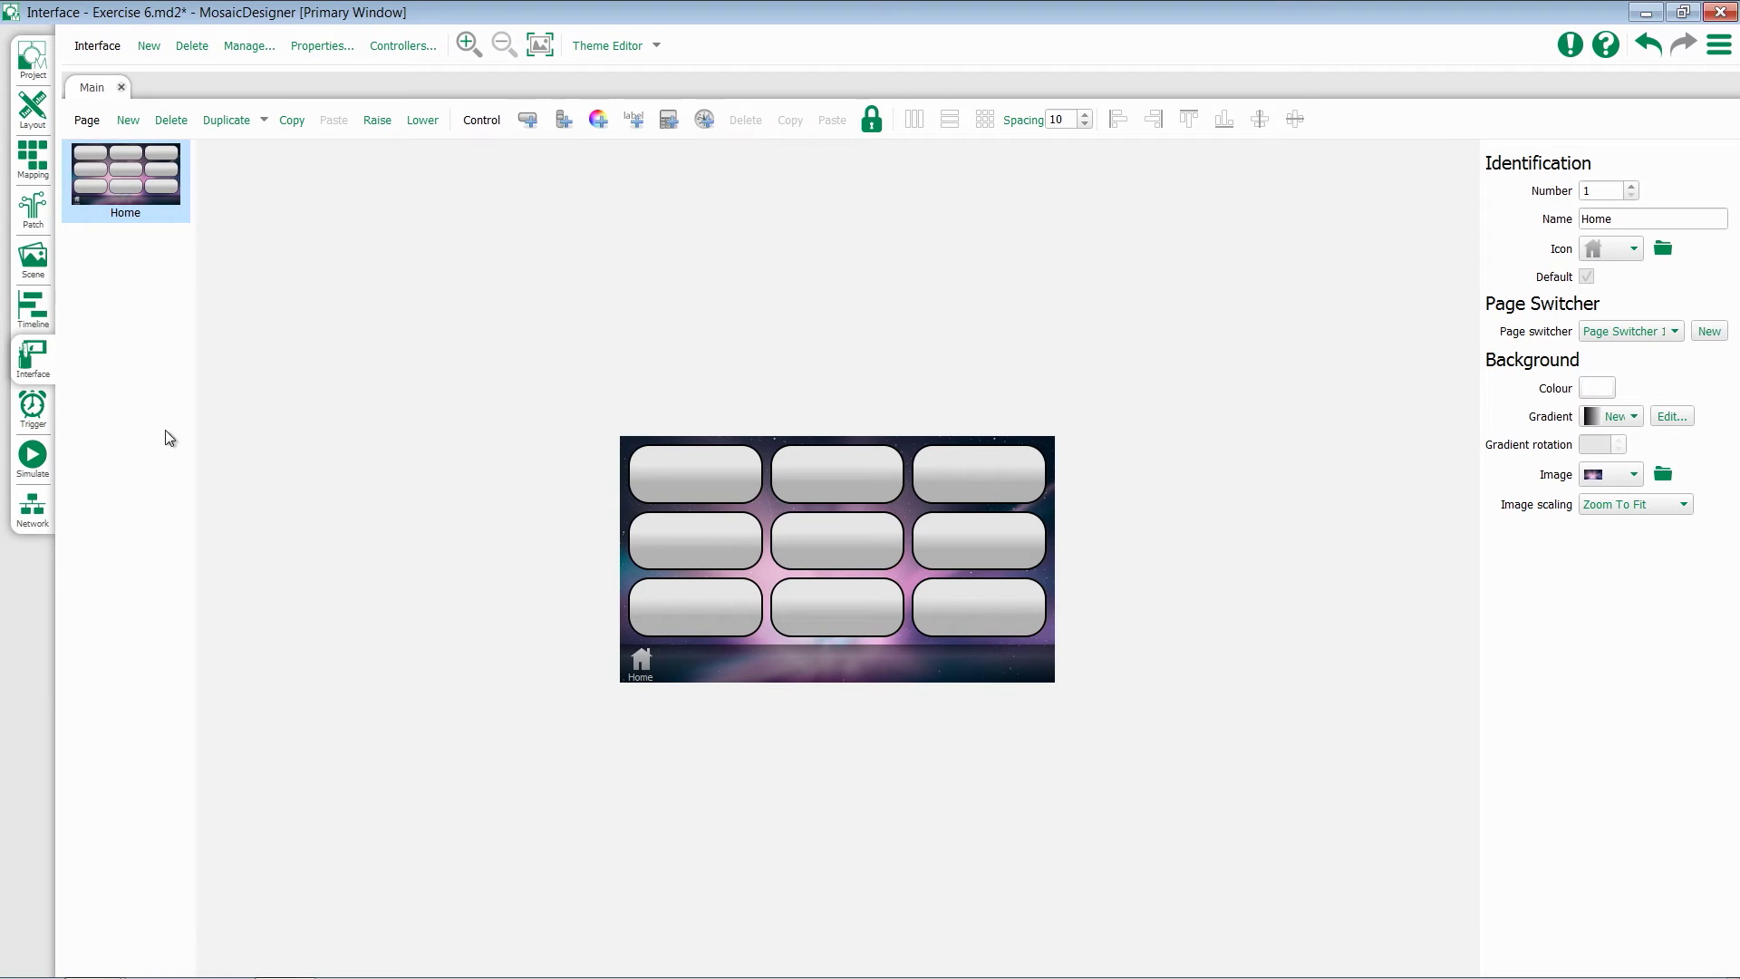
In the Network view, set the MTPC controller's Screen Interface to Main
left_click(35, 519)
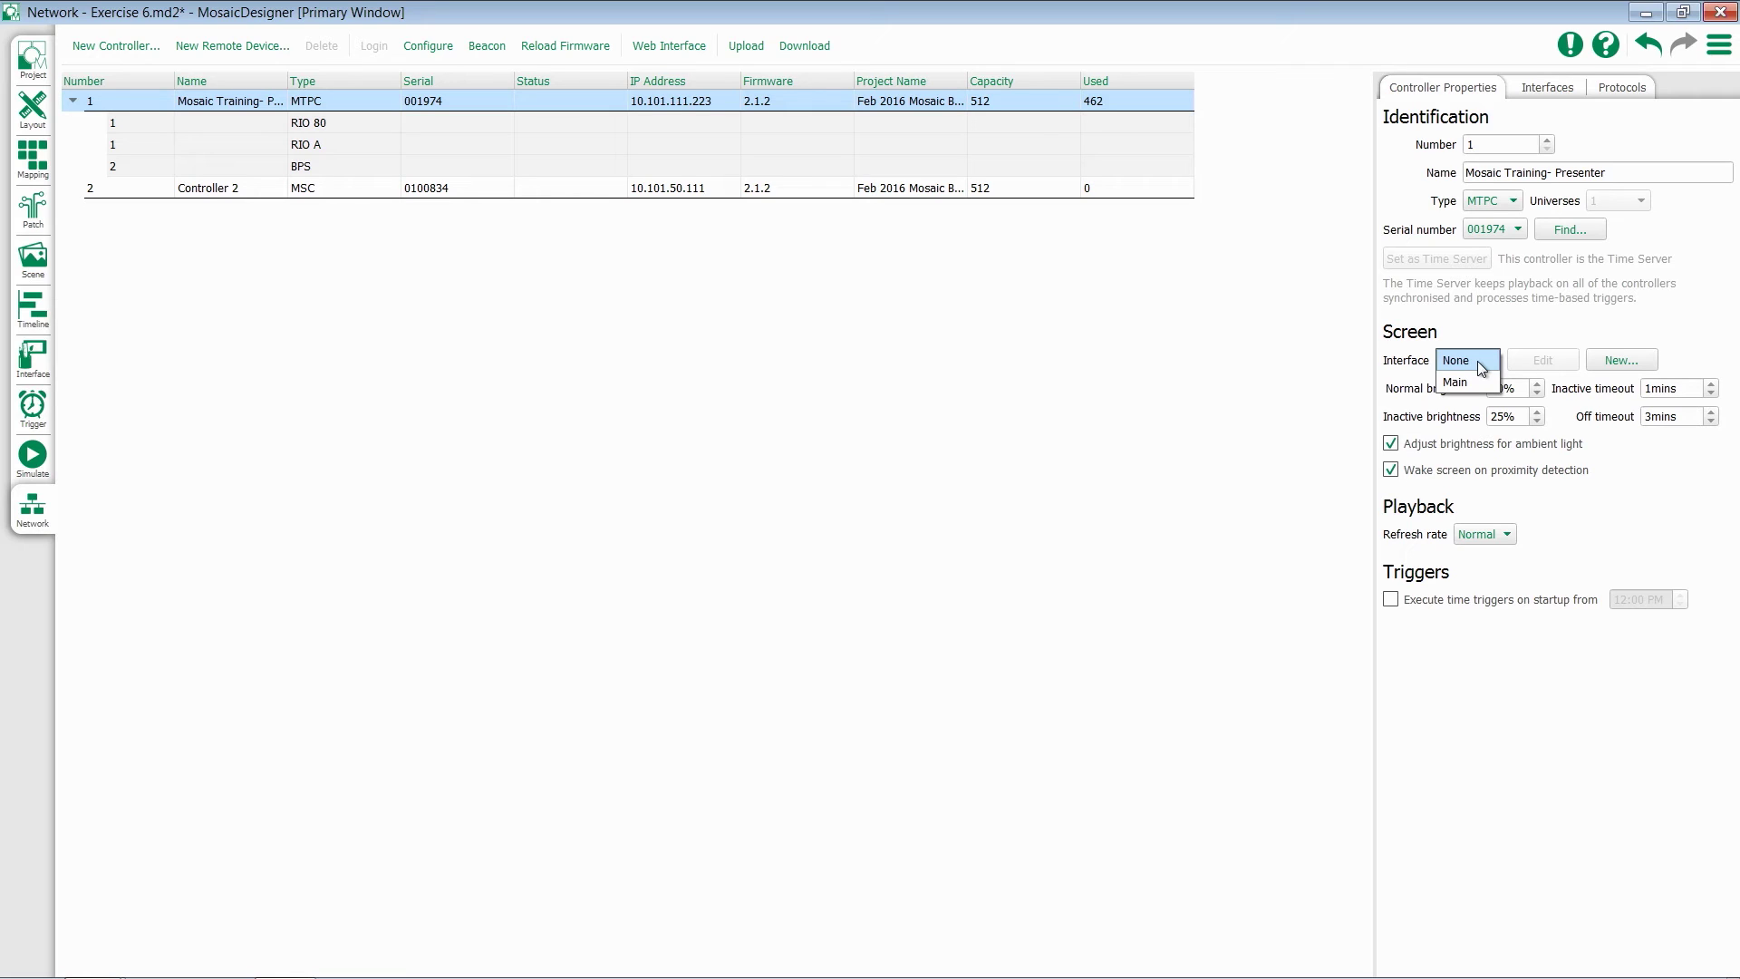
left_click(1480, 380)
Enter an unlock code in Main's Properties, keeping Home as the unlock function
left_click(41, 365)
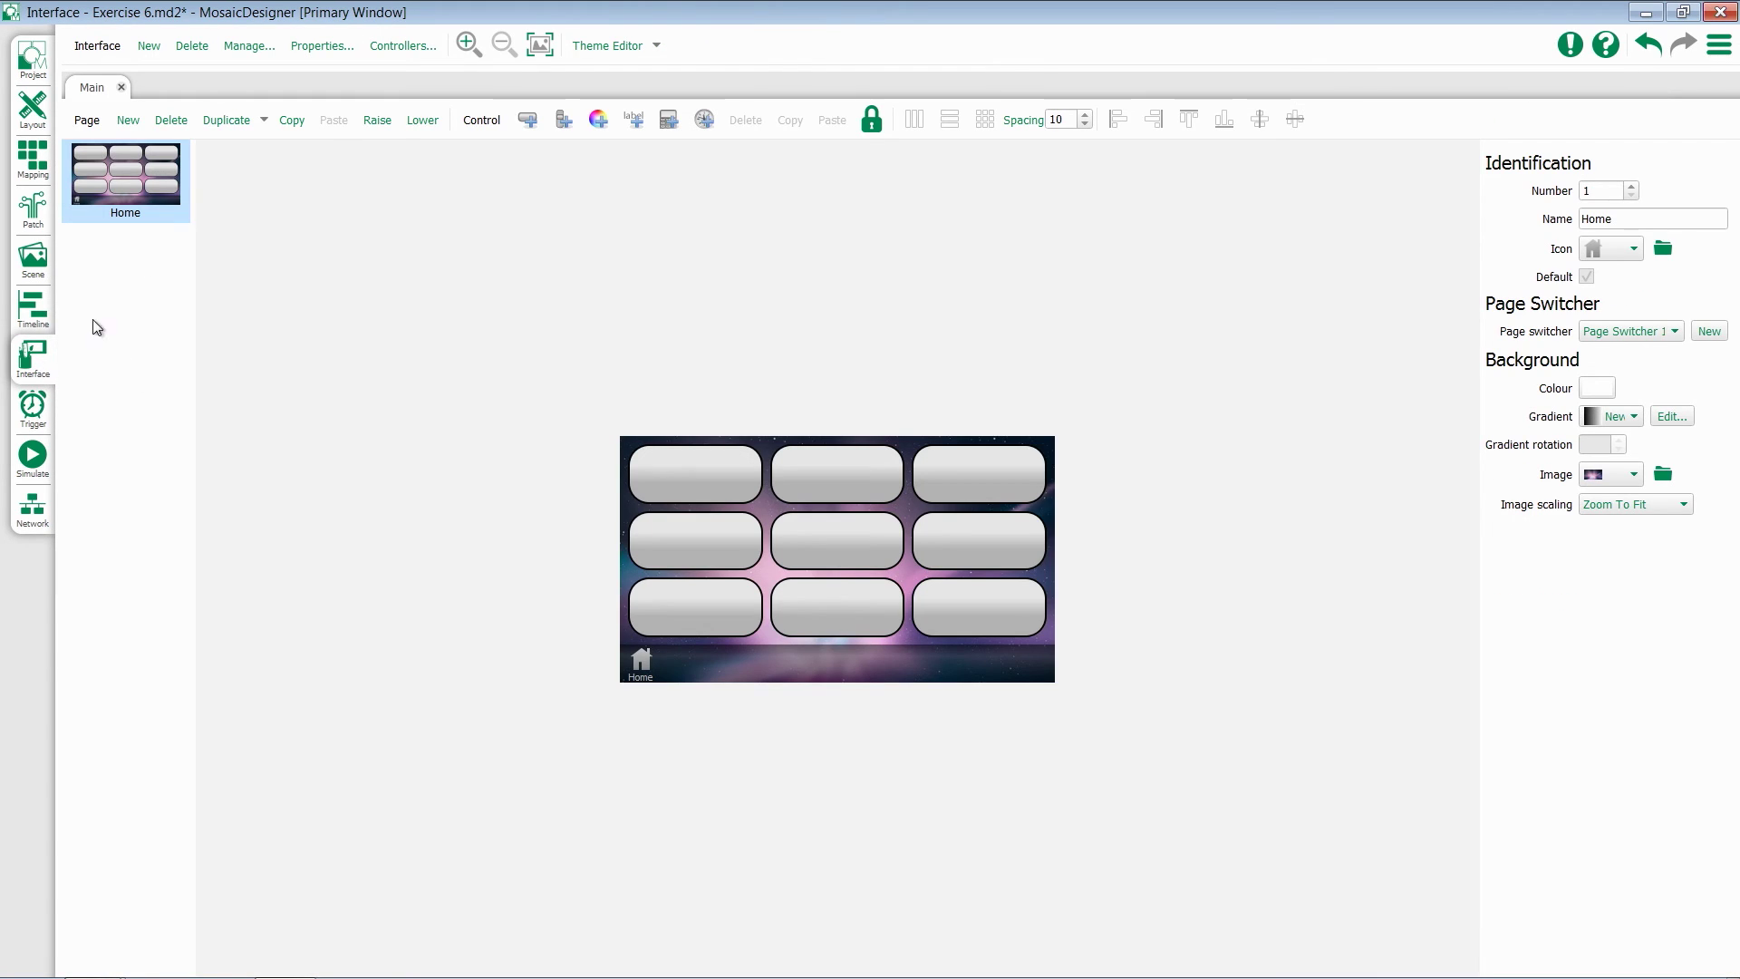
left_click(323, 46)
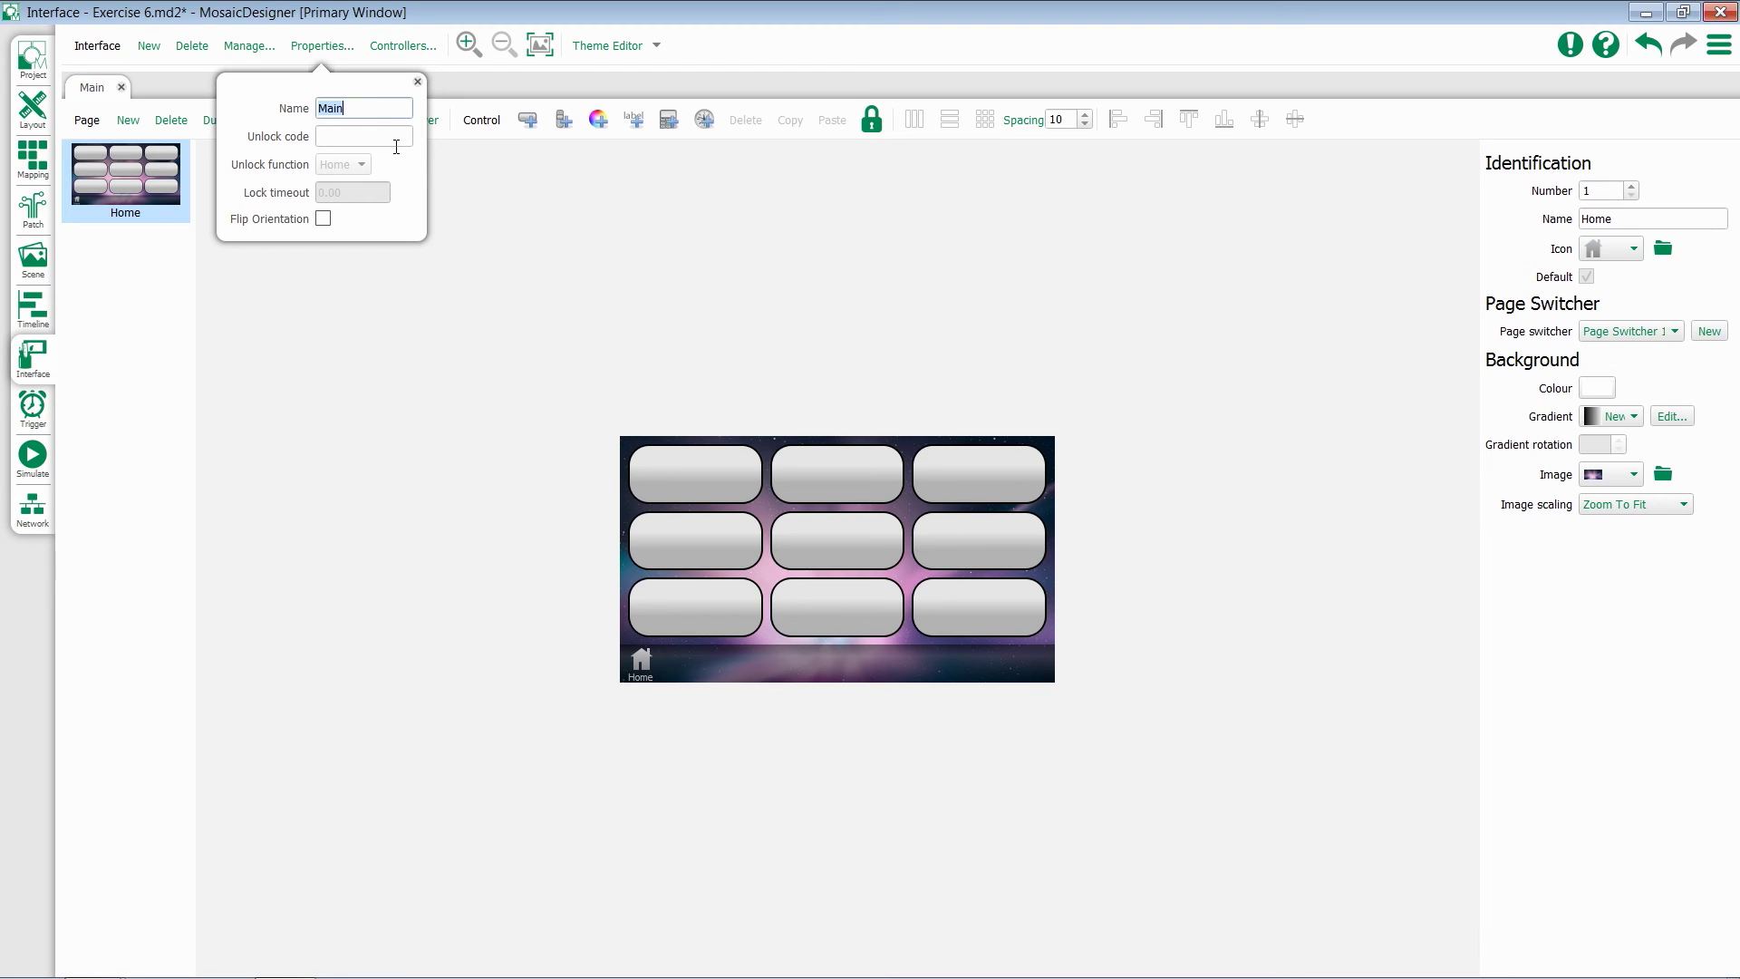
left_click(380, 136)
type("1234")
left_click(381, 110)
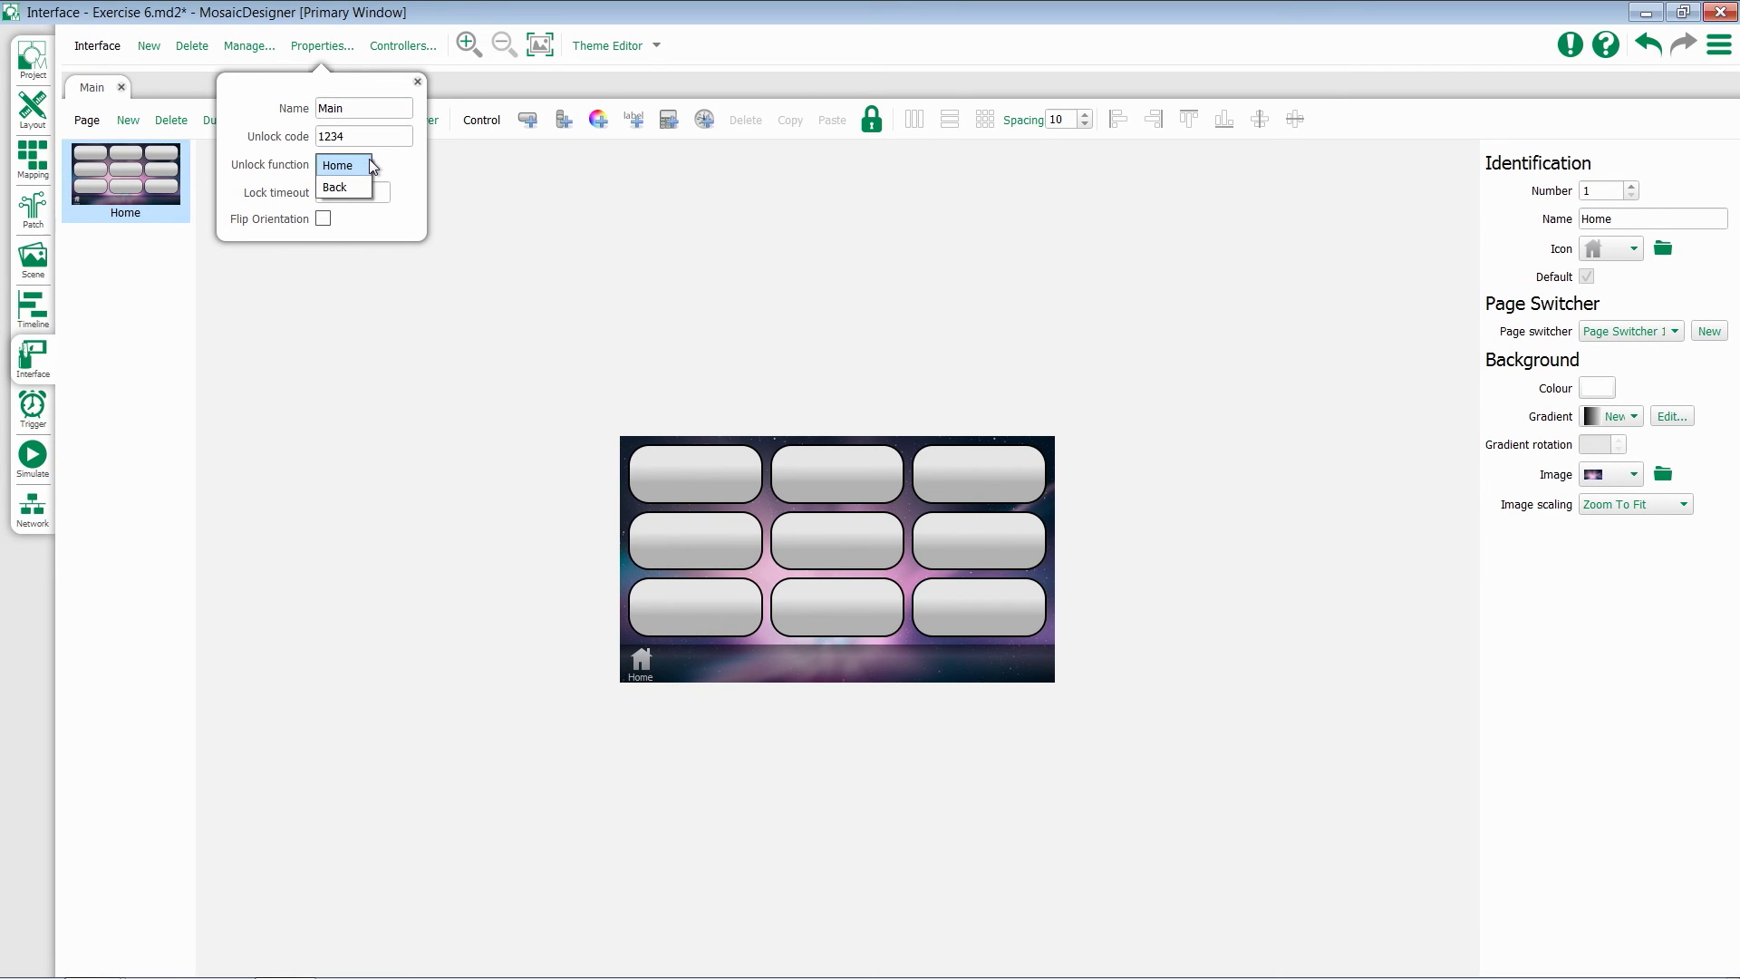
left_click(377, 163)
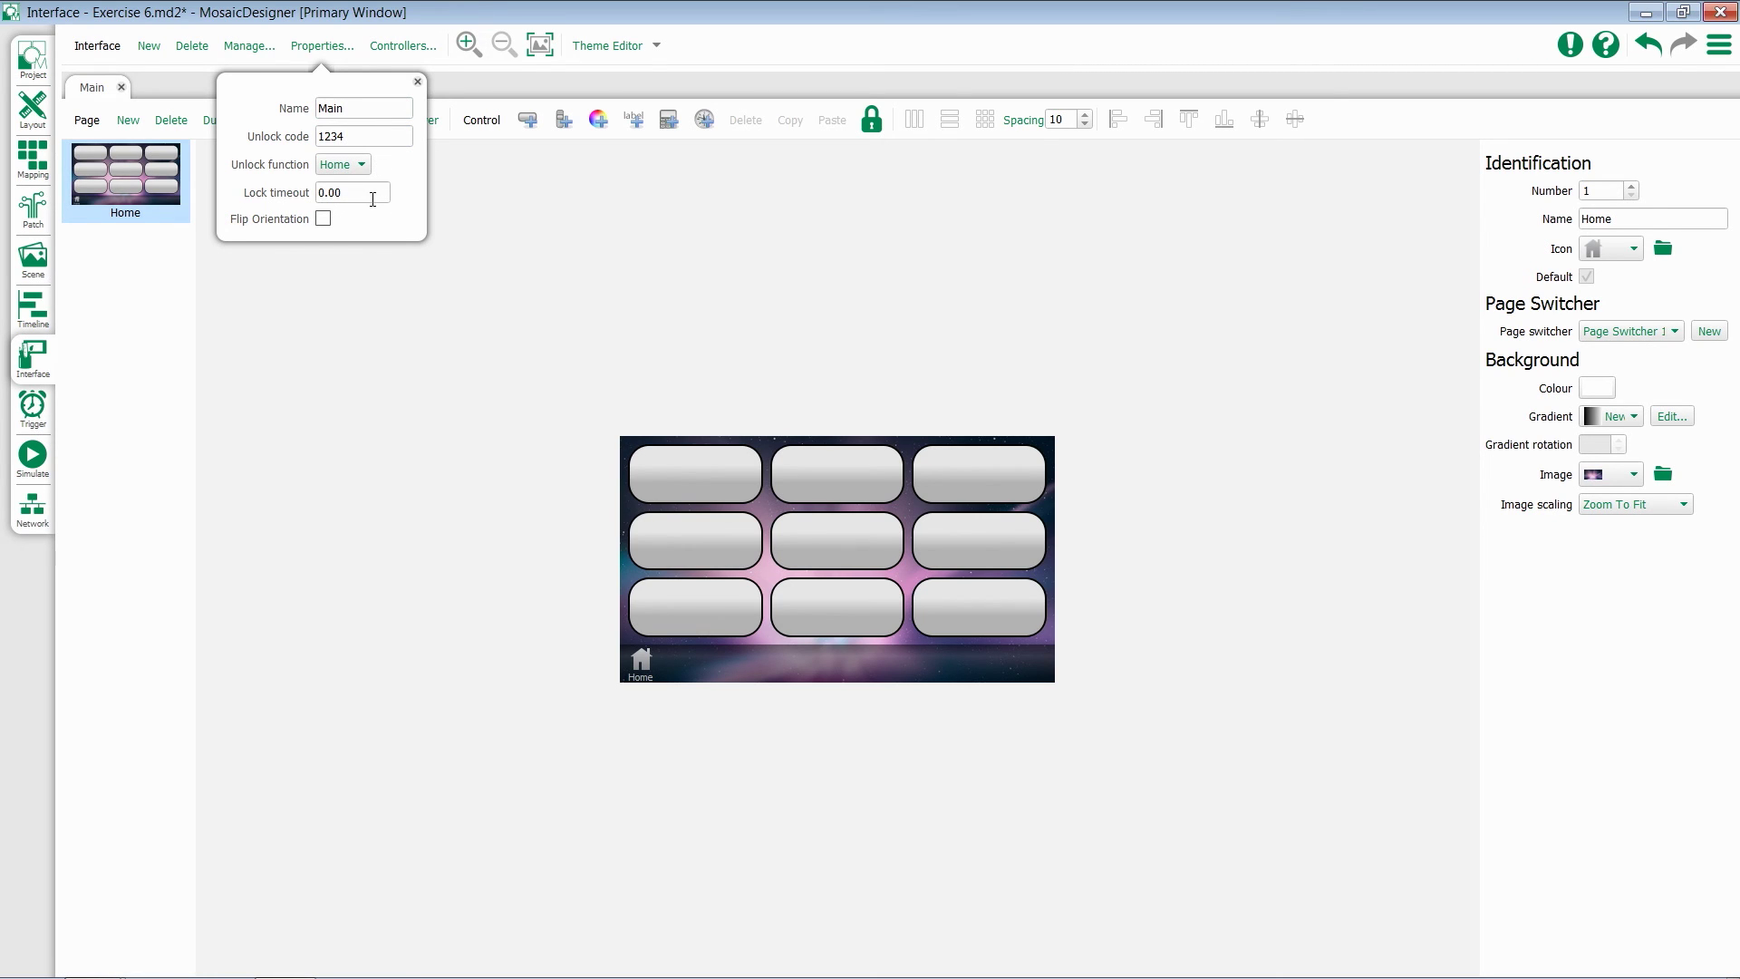